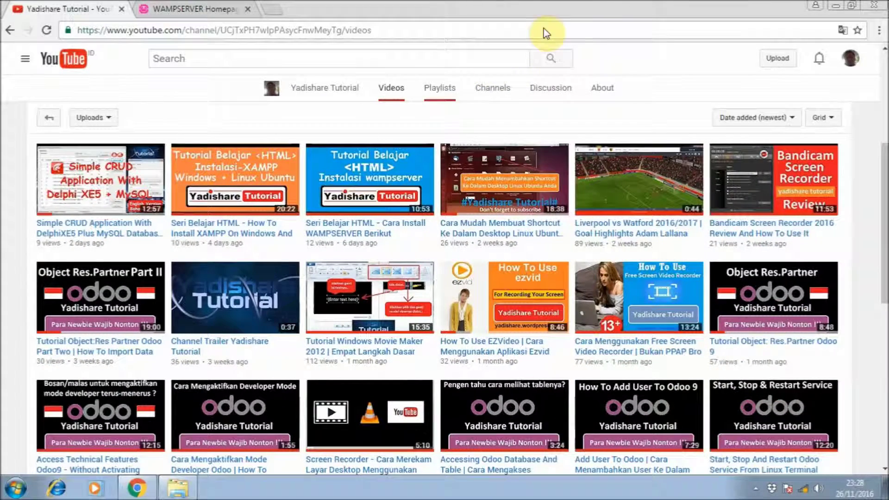
# Step: View the WampServer homepage on localhost, minimize the browser and open the XAMPP Control Panel from the desktop
pyautogui.click(208, 18)
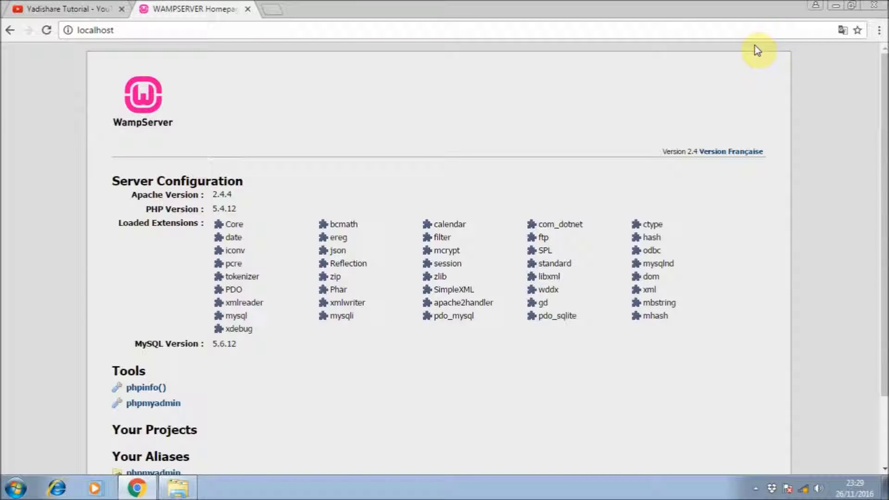
pyautogui.click(836, 6)
pyautogui.doubleClick(118, 296)
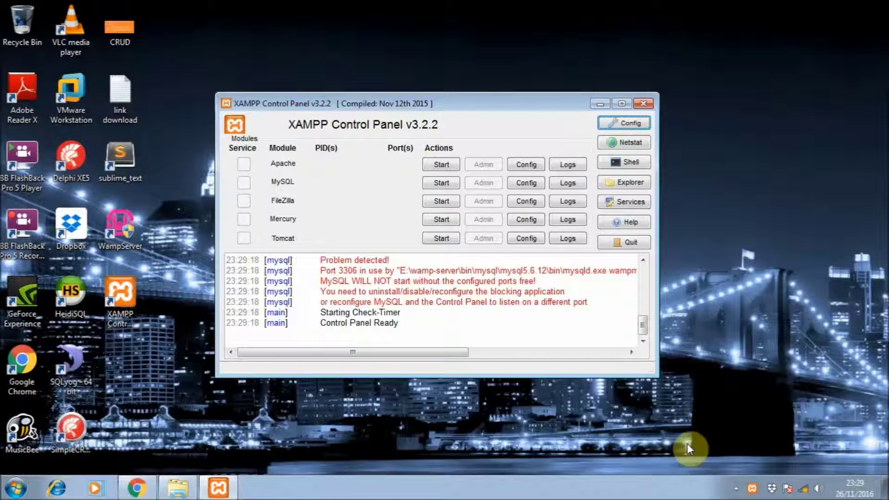
# Step: Stop all WampServer services and show the hidden notification icons to check its status
pyautogui.click(736, 488)
pyautogui.click(733, 435)
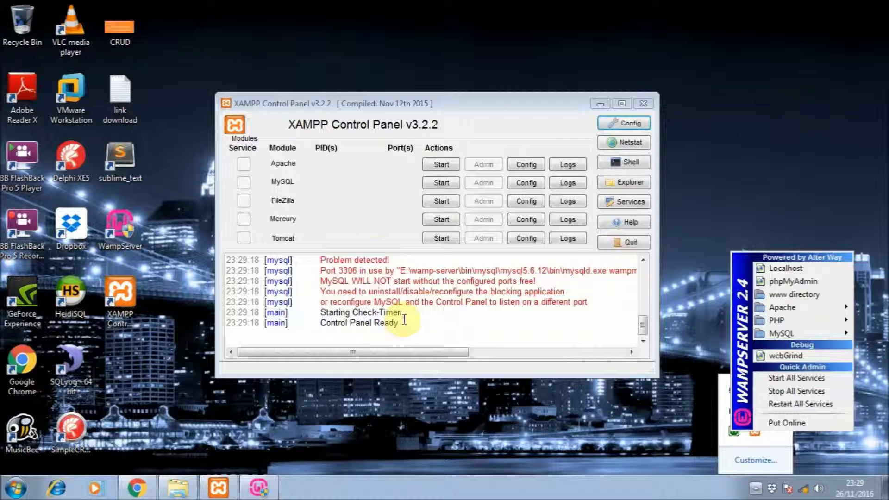
pyautogui.click(366, 213)
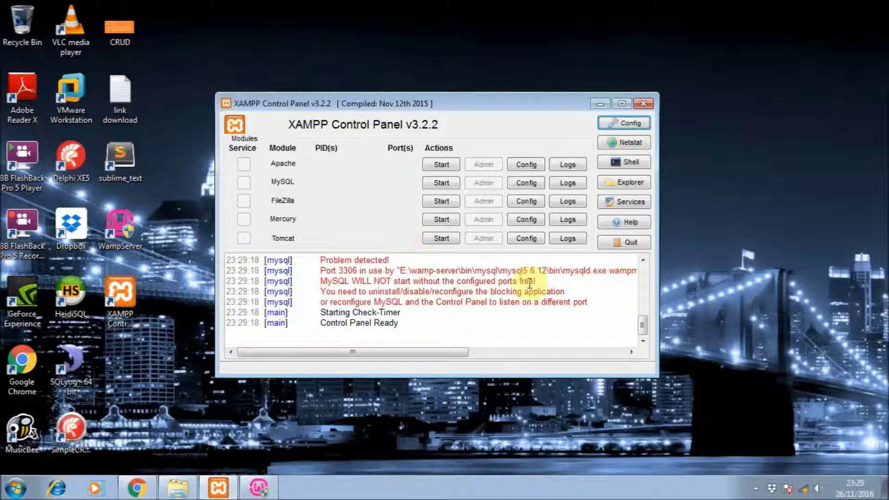
pyautogui.click(755, 488)
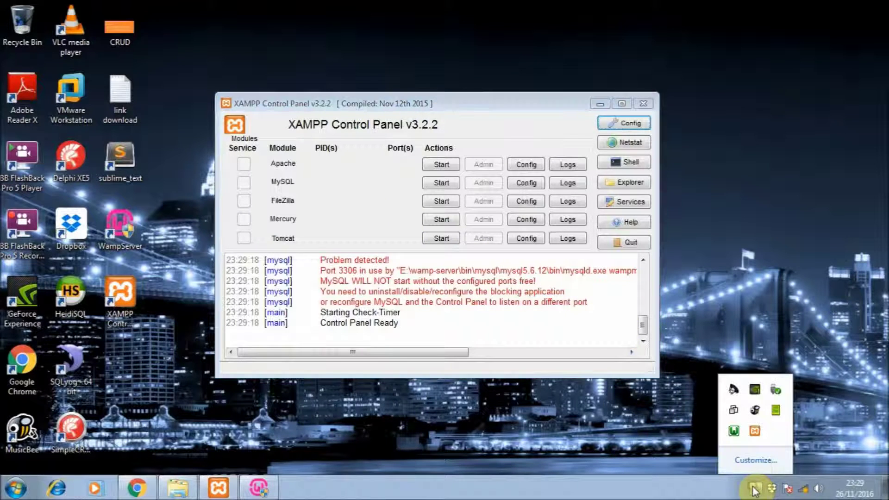
pyautogui.click(735, 433)
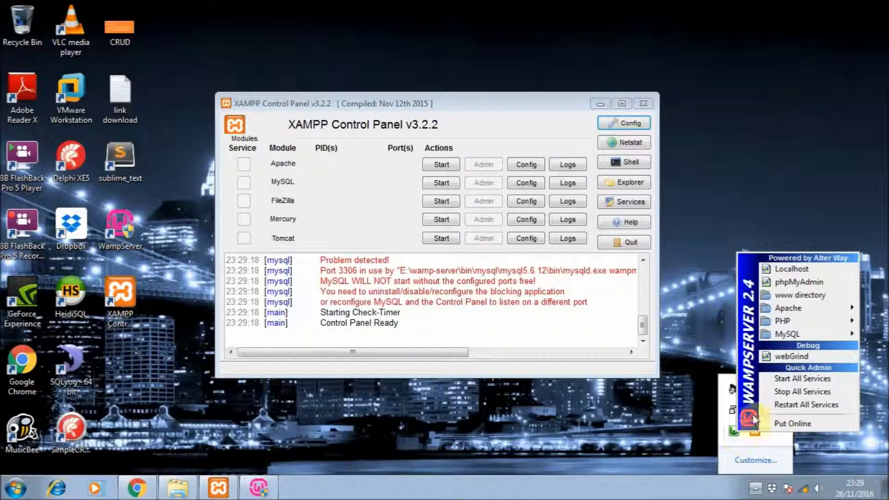
pyautogui.click(799, 393)
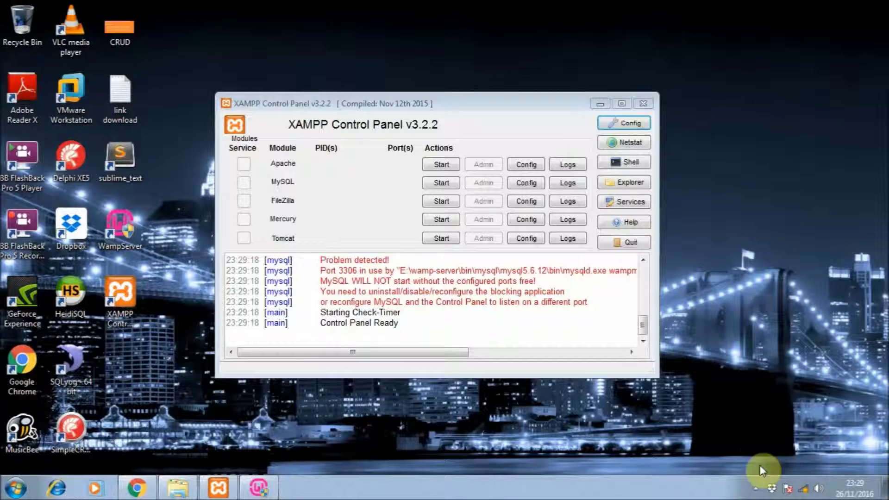
pyautogui.click(756, 488)
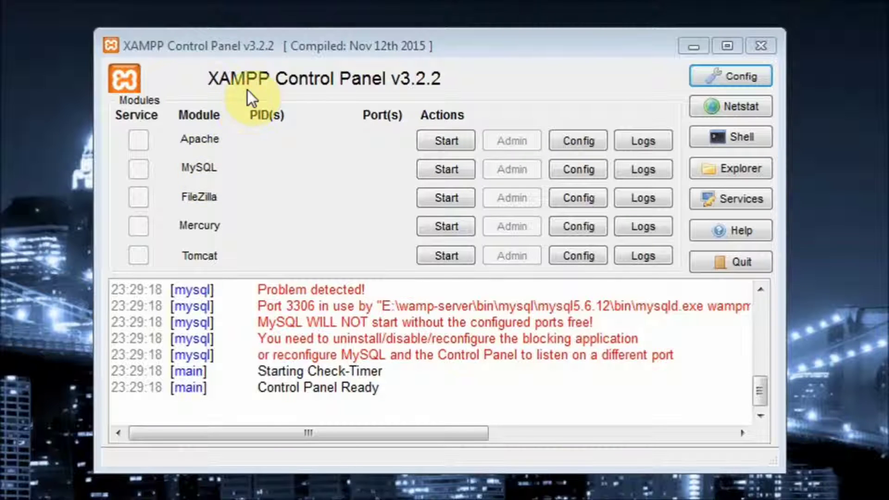
# Step: Try to start Apache in the XAMPP Control Panel and examine the port line in its log output
pyautogui.click(444, 141)
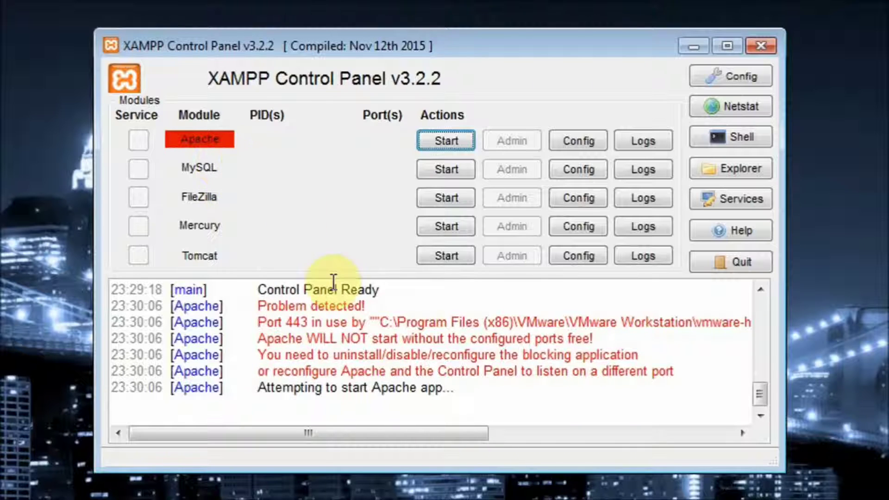
pyautogui.moveTo(259, 323); pyautogui.dragTo(749, 328)
pyautogui.moveTo(449, 431); pyautogui.dragTo(417, 431)
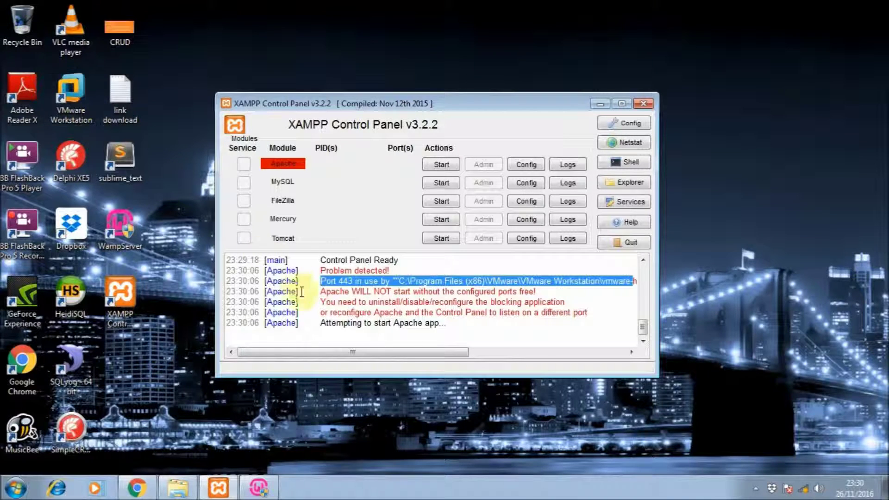
pyautogui.click(400, 282)
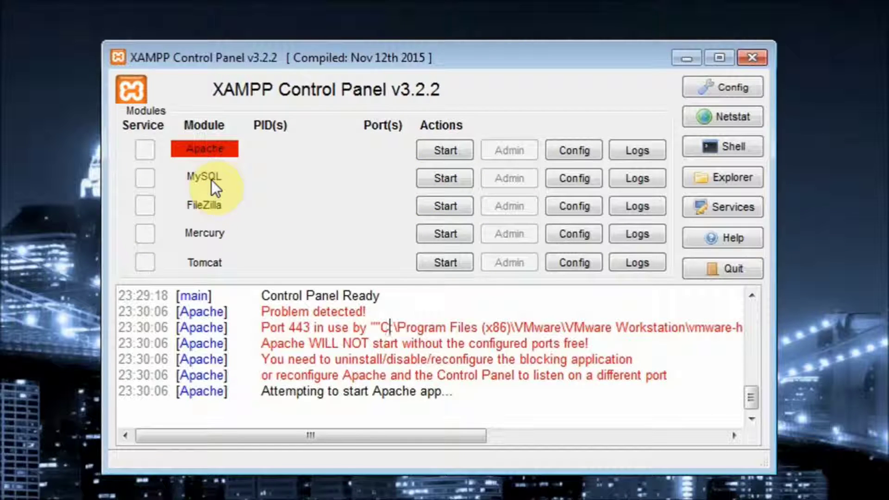
# Step: Start MySQL in the XAMPP Control Panel and issue the stop command for all WampServer services
pyautogui.click(424, 179)
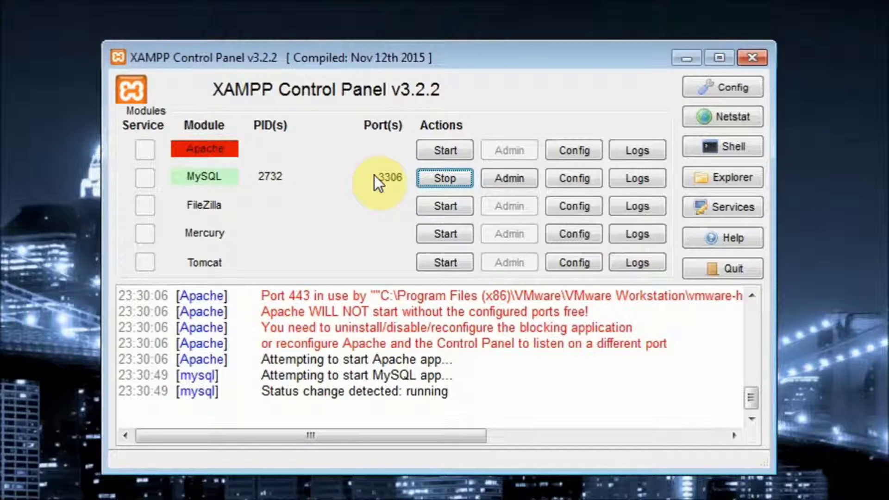
pyautogui.click(885, 491)
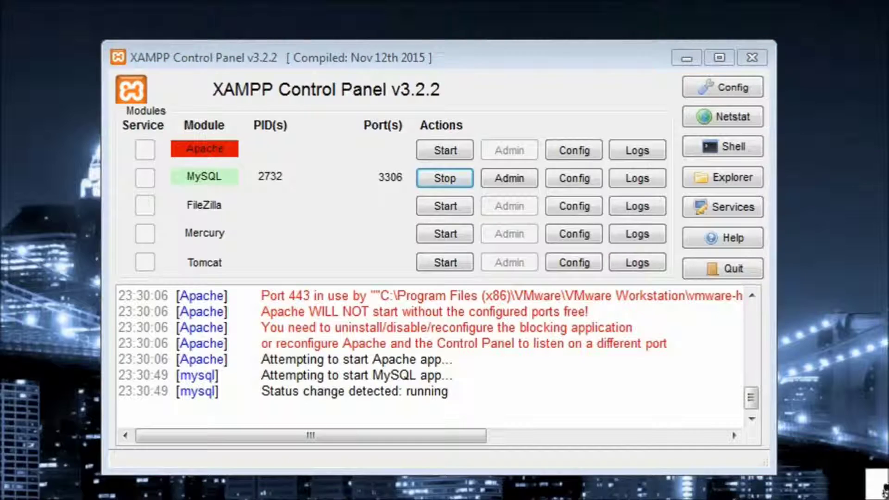
pyautogui.click(886, 495)
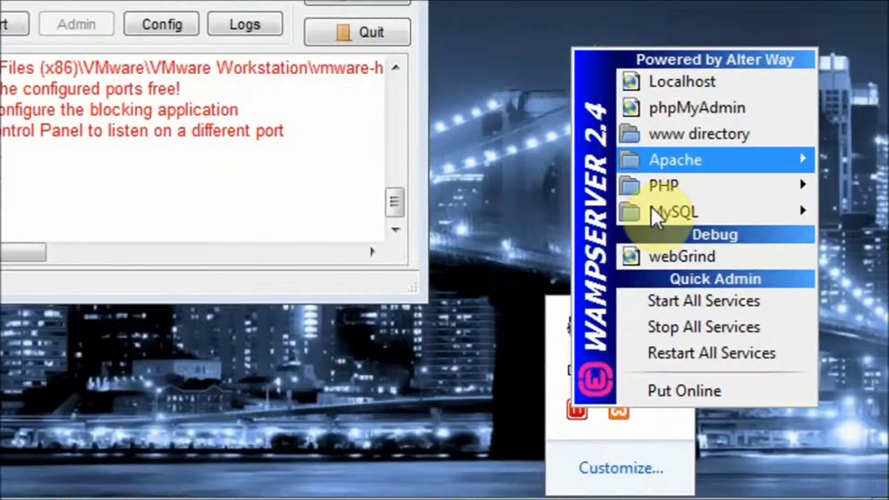
pyautogui.click(653, 327)
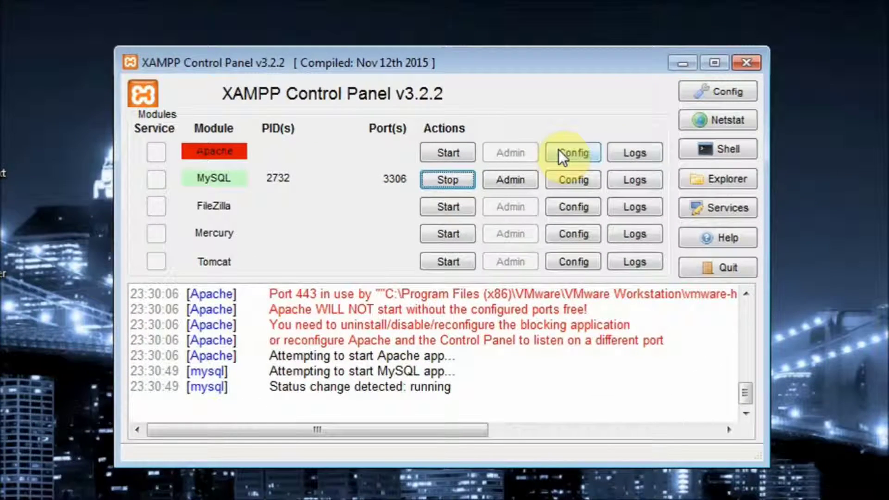
# Step: Open Apache's httpd-ssl.conf configuration file from XAMPP and set the Listen port to 4433
pyautogui.click(560, 151)
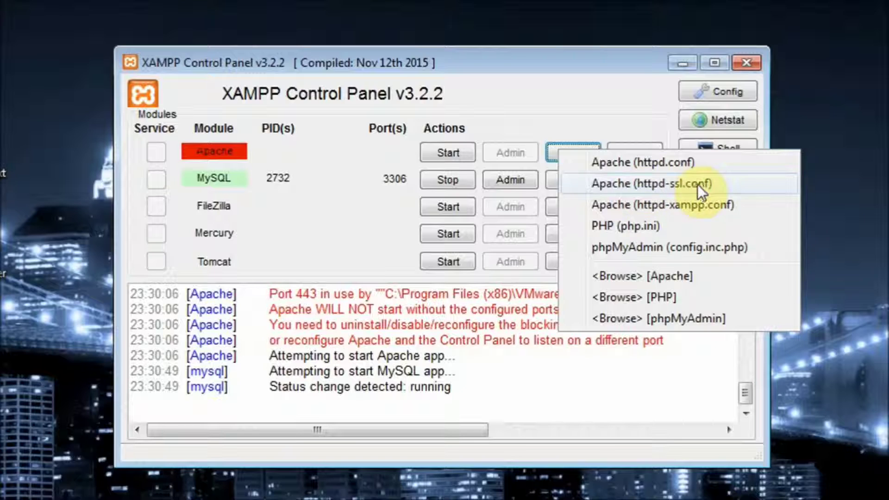
pyautogui.click(665, 184)
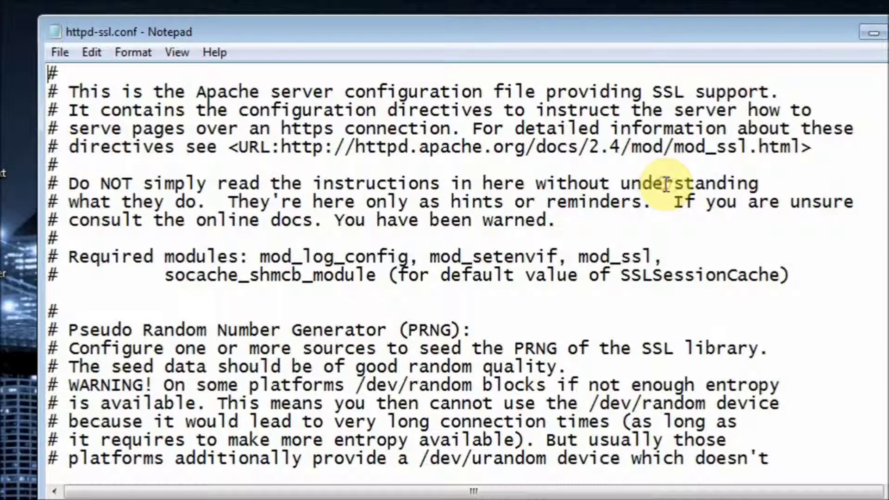
pyautogui.scroll(-6, 468, 179)
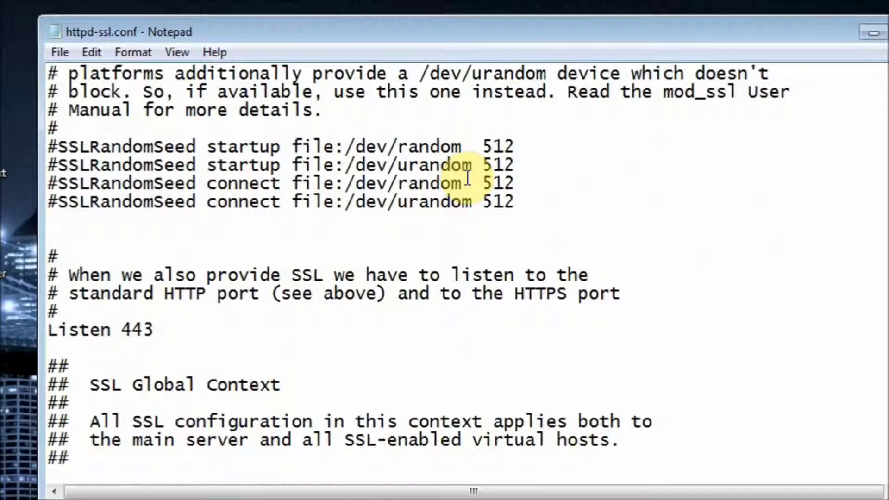
pyautogui.click(149, 329)
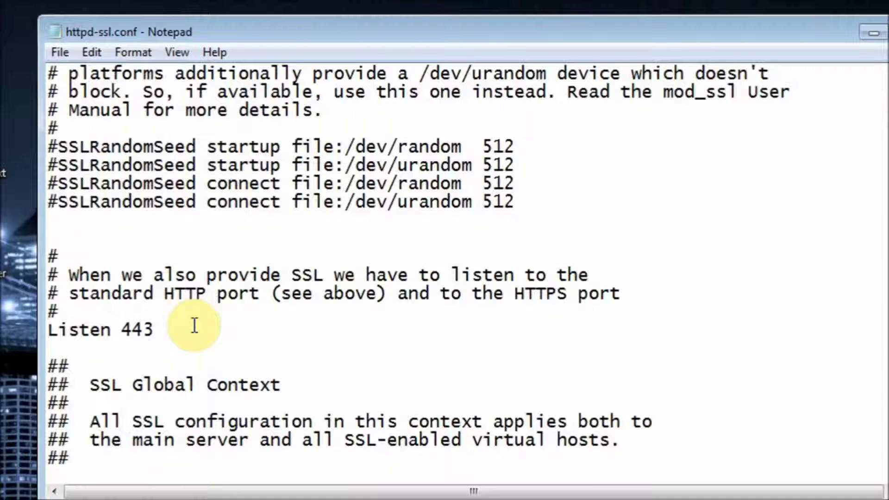
pyautogui.write('3')
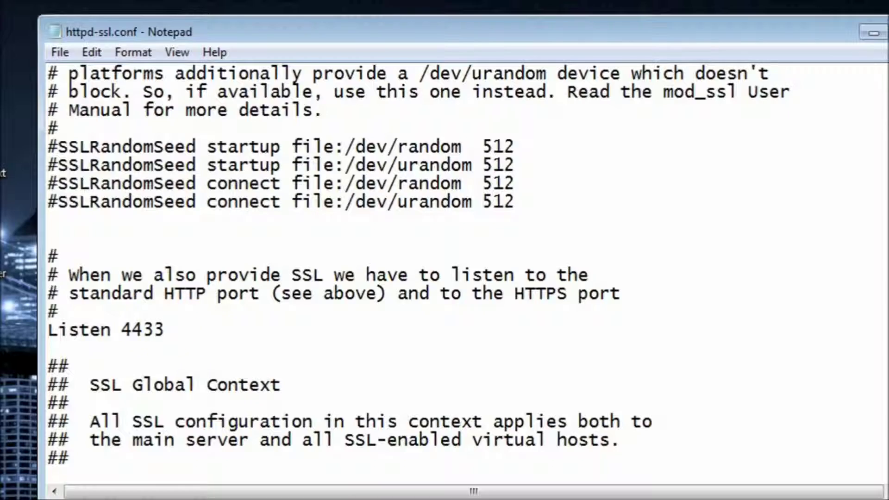
pyautogui.scroll(-11, 258, 304)
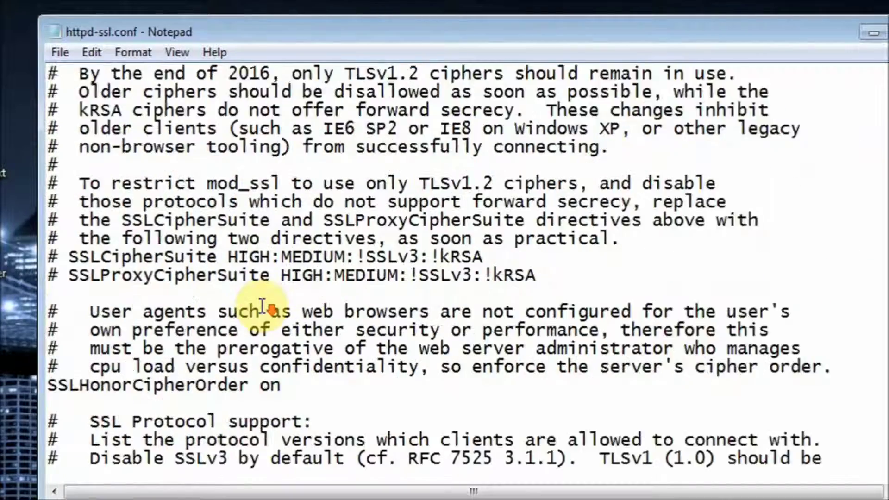
pyautogui.scroll(-9, 262, 306)
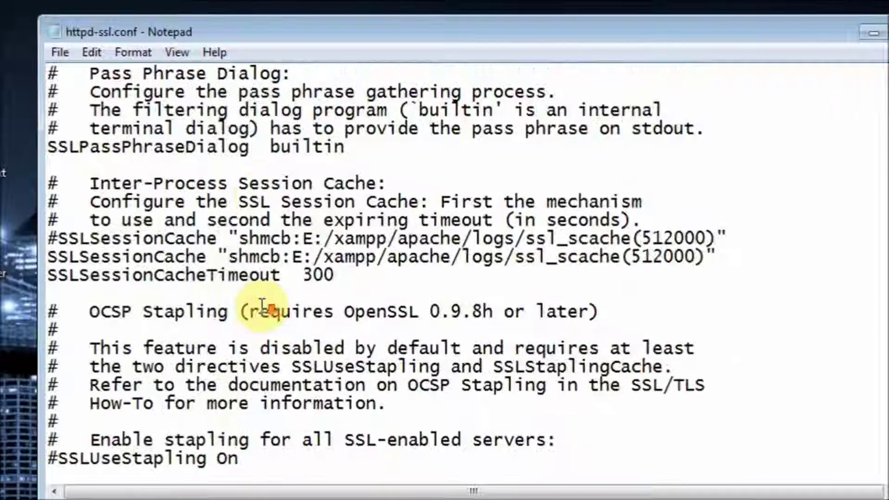
pyautogui.scroll(20, 263, 306)
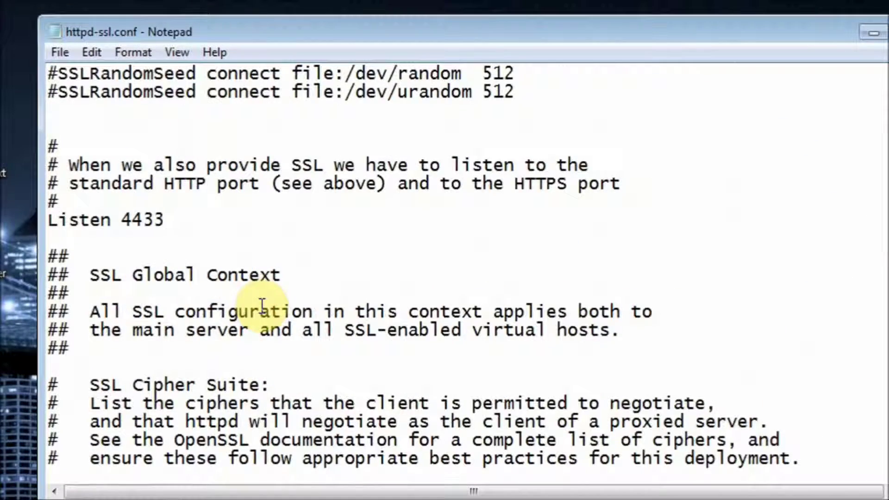
pyautogui.doubleClick(166, 221)
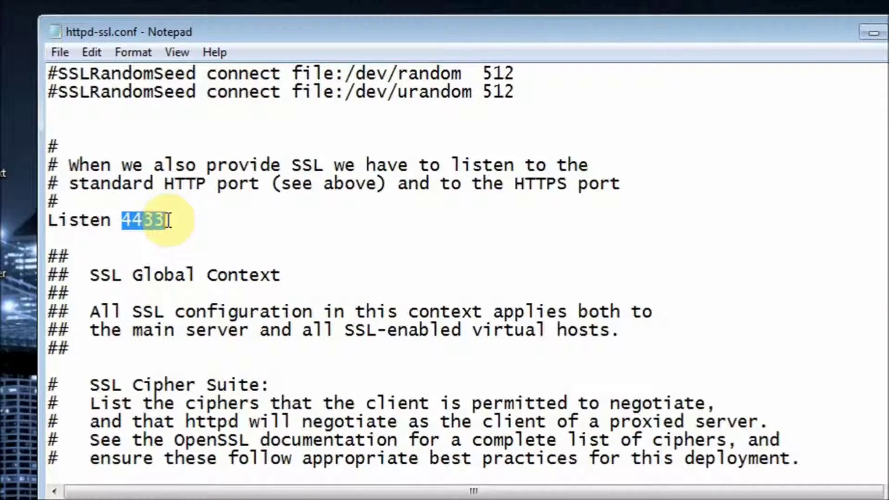
pyautogui.hotkey('ctrl', 'f')
pyautogui.write('443')
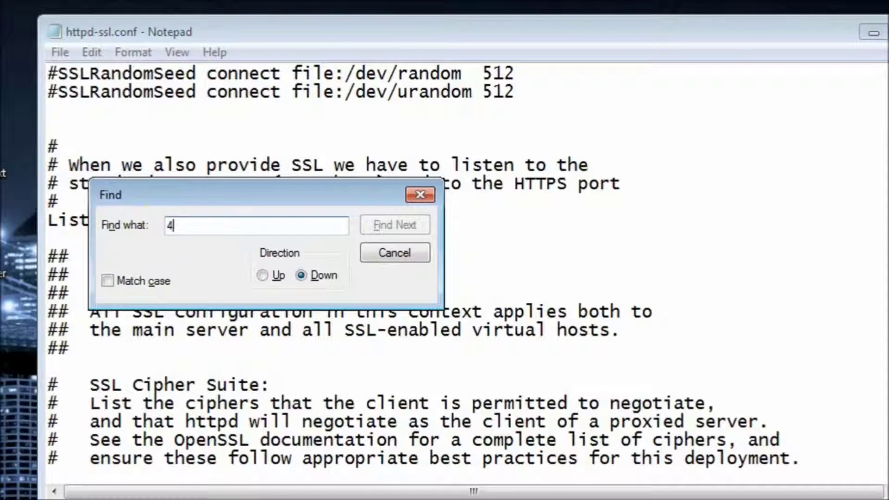
pyautogui.moveTo(325, 185); pyautogui.dragTo(645, 114)
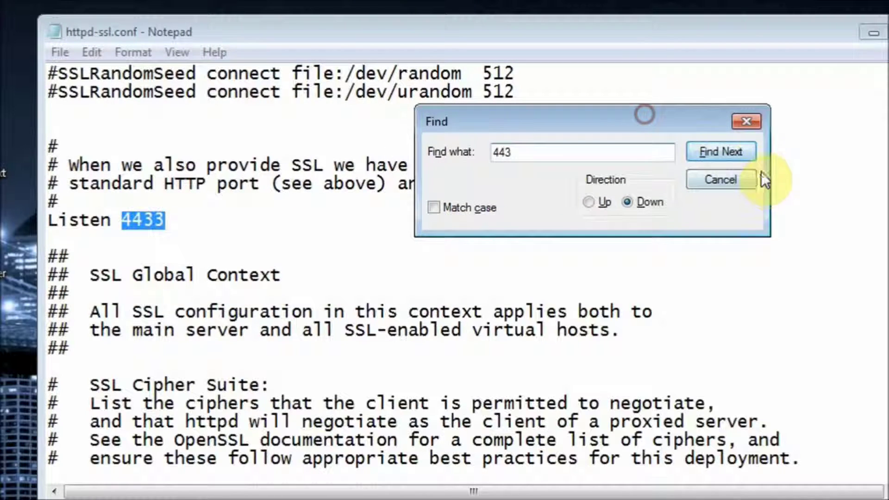
pyautogui.click(738, 154)
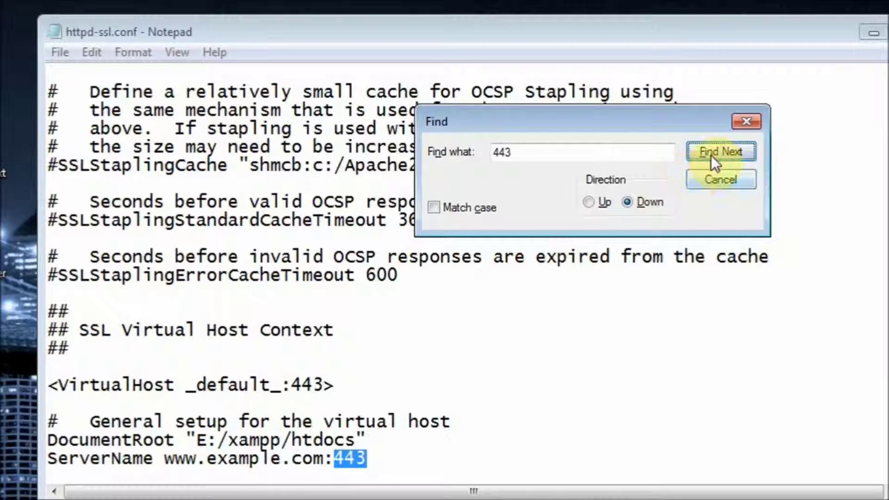
pyautogui.click(408, 440)
pyautogui.scroll(-3, 410, 437)
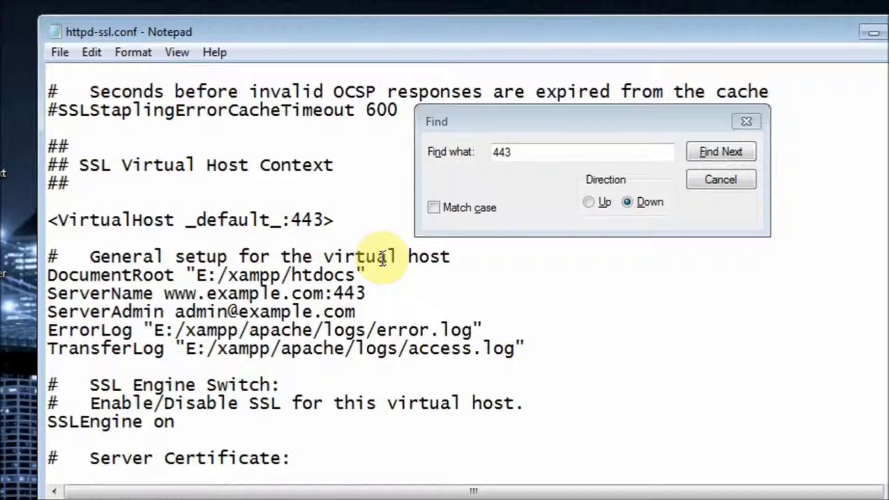
pyautogui.click(374, 294)
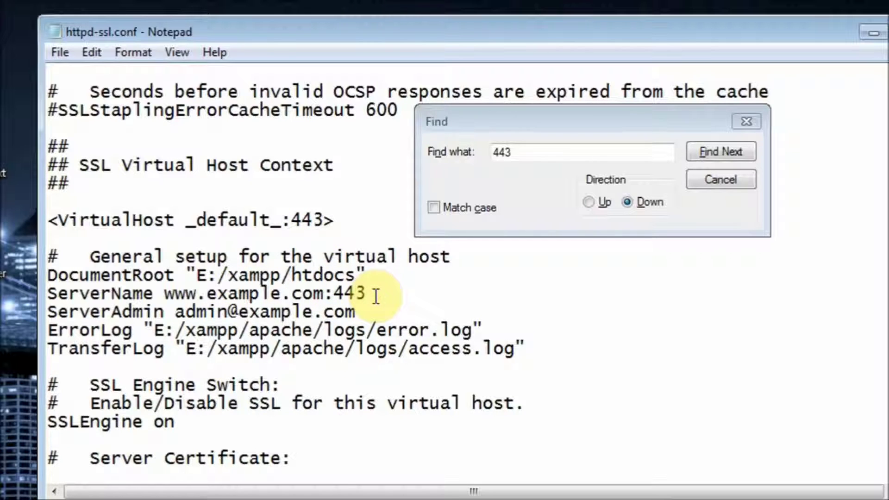
pyautogui.write('3')
# Step: Search for further occurrences of 443, close the search, and save and close httpd-ssl.conf
pyautogui.click(702, 153)
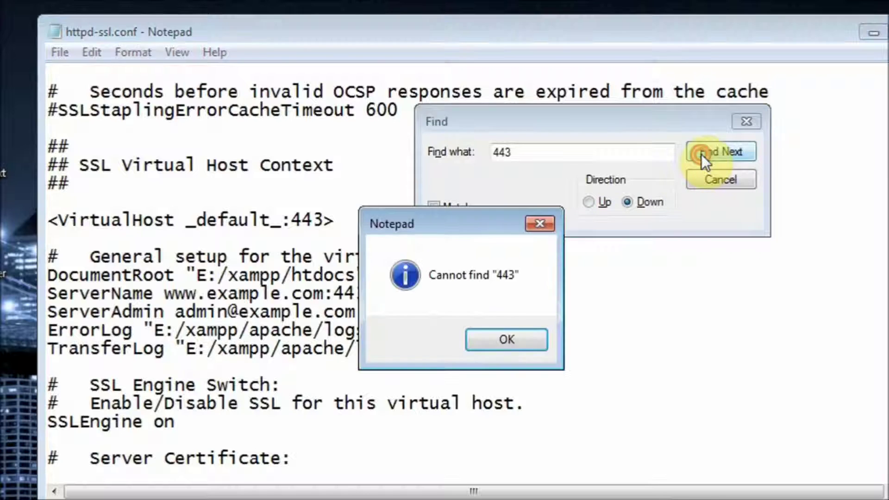
pyautogui.click(514, 340)
pyautogui.click(707, 185)
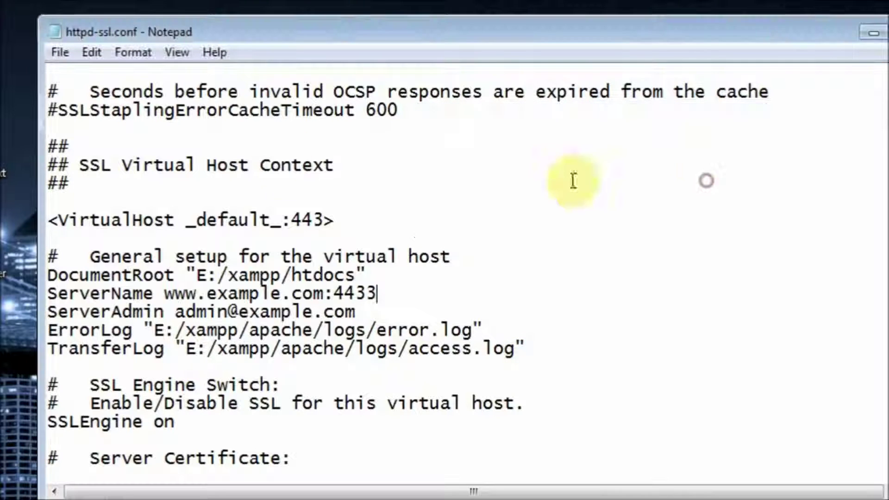
pyautogui.click(51, 51)
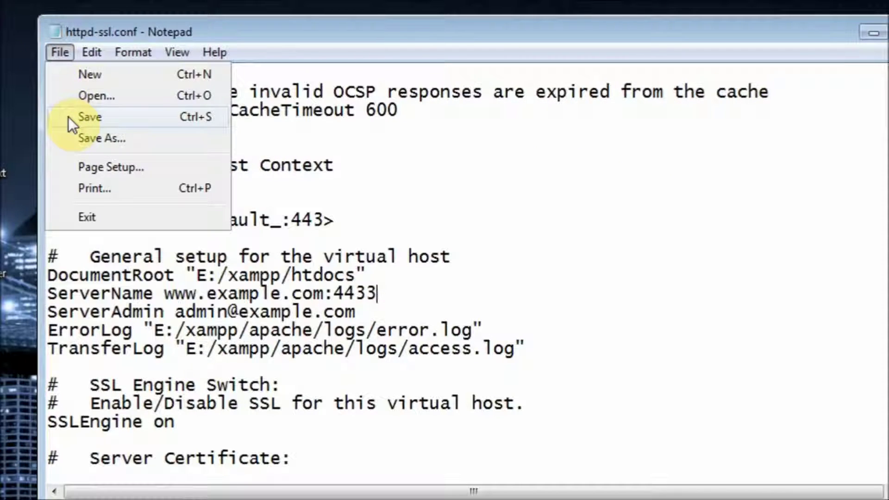
pyautogui.click(68, 117)
pyautogui.hotkey('alt', 'F4')
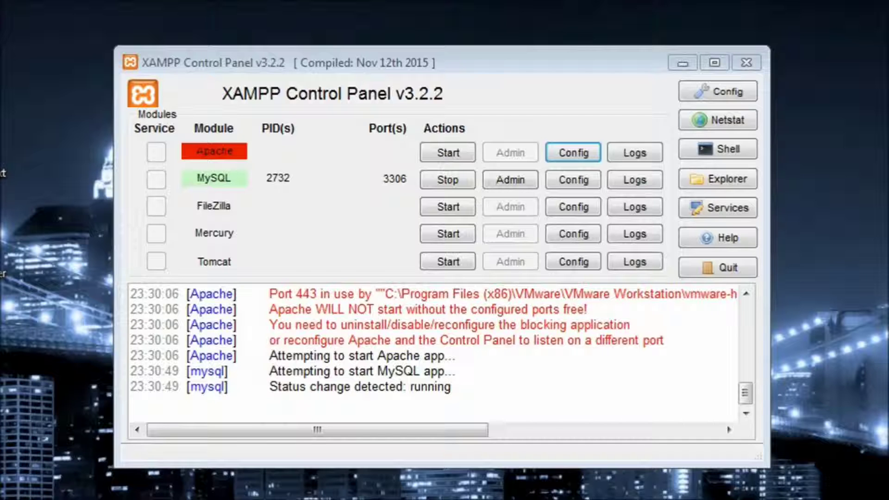
# Step: Start Apache in the XAMPP Control Panel and show the hidden notification icons
pyautogui.click(444, 152)
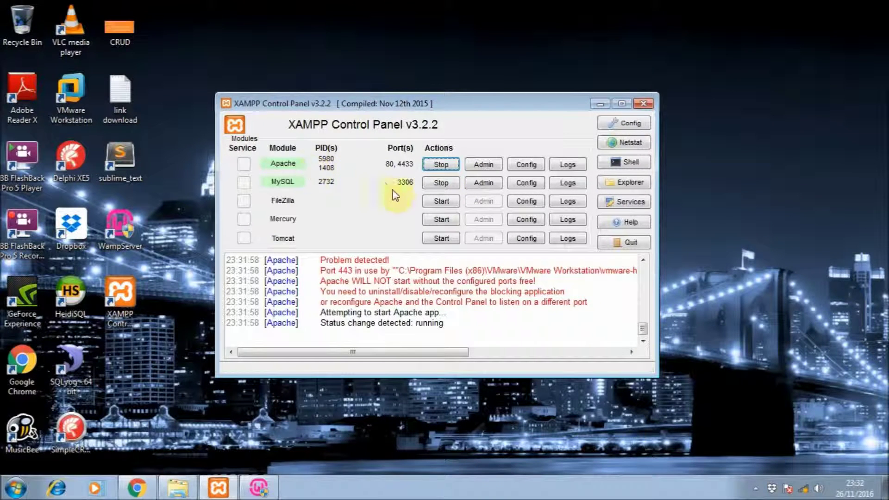
pyautogui.click(756, 488)
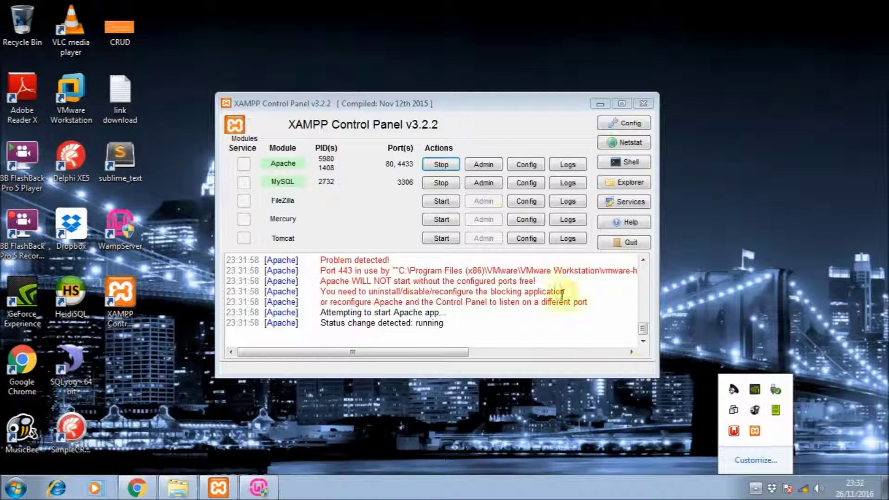
# Step: Open Apache's httpd.conf configuration file from XAMPP and locate the active Listen port line
pyautogui.click(536, 166)
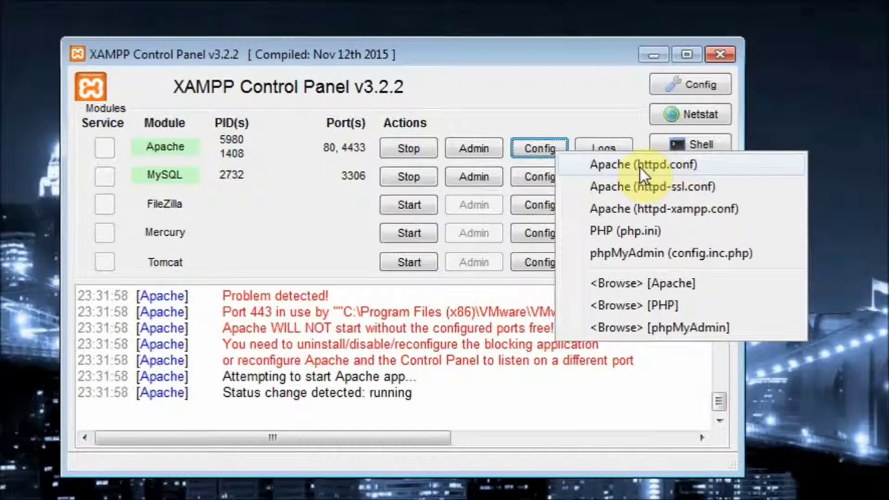
pyautogui.click(543, 151)
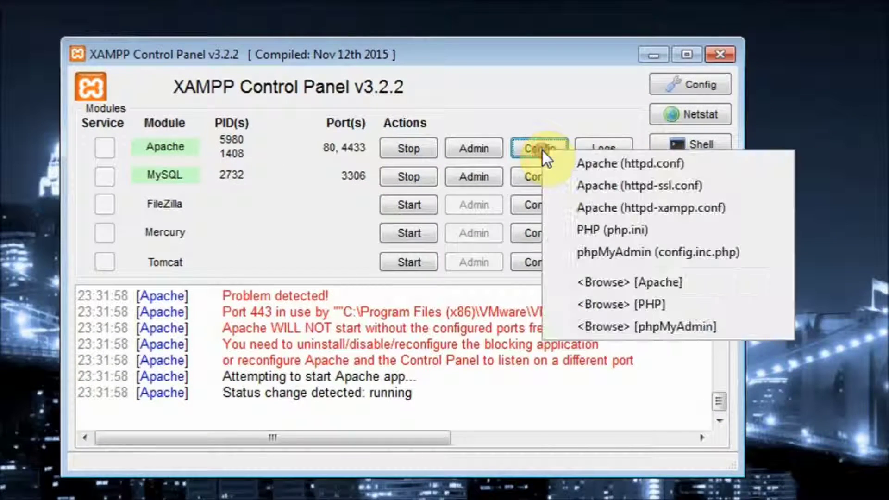
pyautogui.click(535, 152)
pyautogui.click(523, 146)
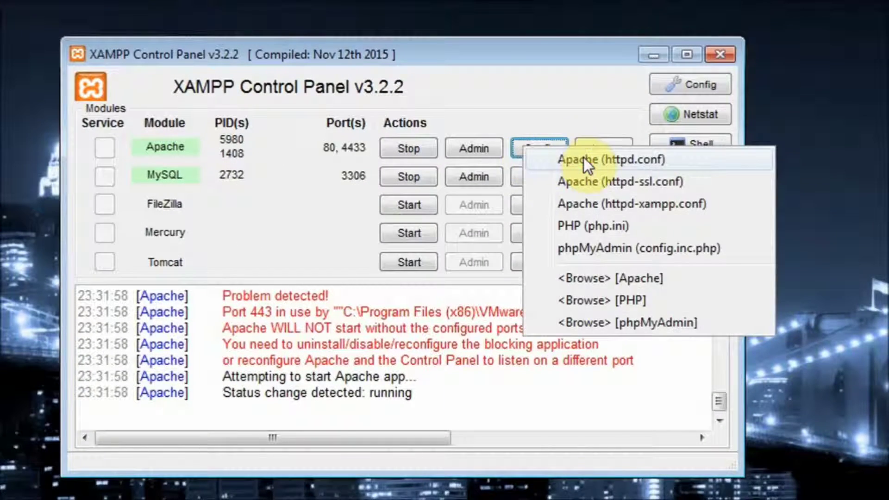
pyautogui.click(680, 162)
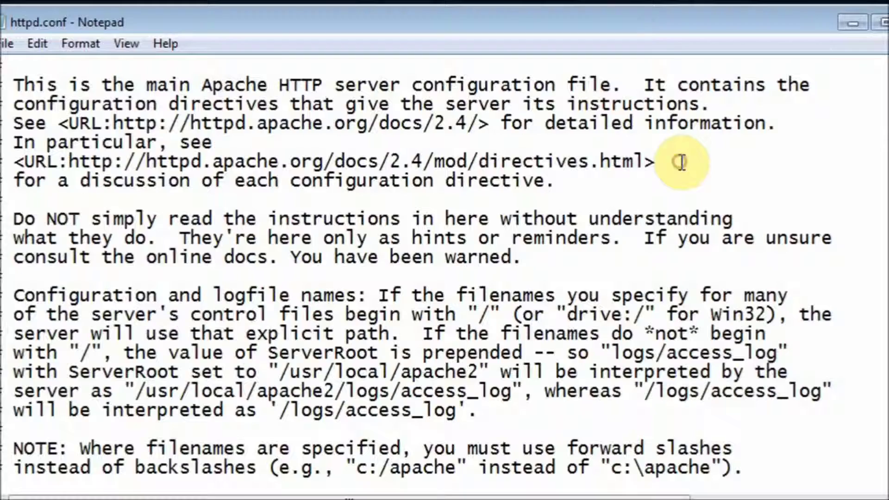
pyautogui.scroll(-3, 549, 181)
pyautogui.scroll(-7, 549, 181)
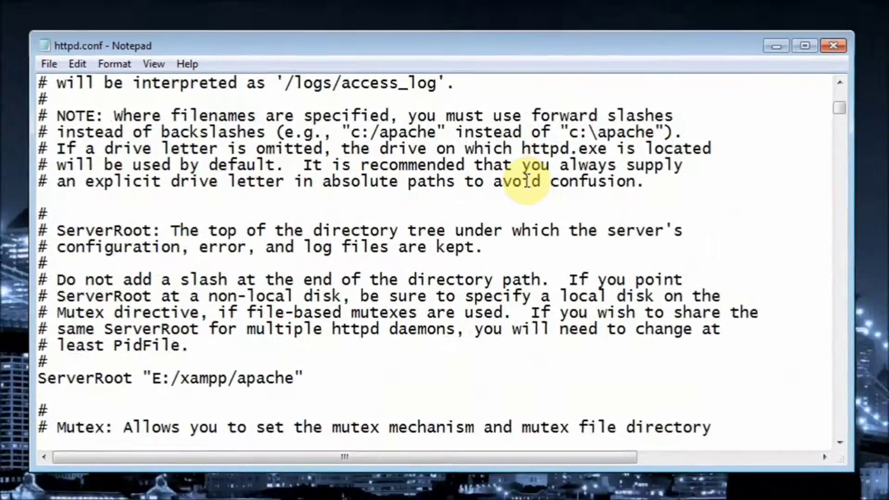
pyautogui.scroll(-5, 528, 180)
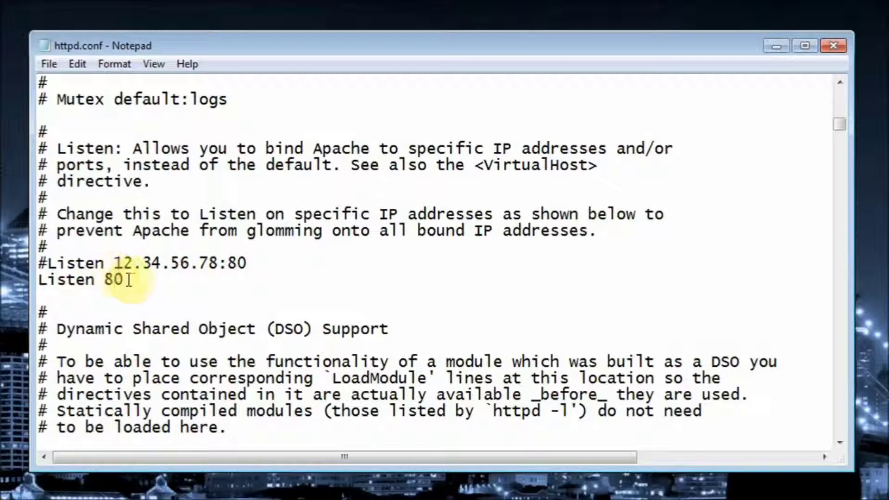
pyautogui.moveTo(124, 280); pyautogui.dragTo(109, 283)
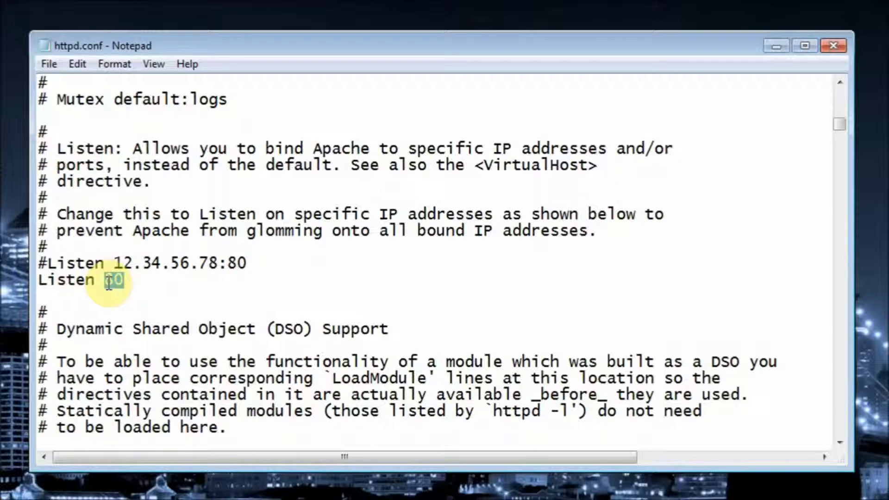
pyautogui.click(361, 165)
# Step: Search httpd.conf for 80 from near the start of the file, and close the search
pyautogui.scroll(4, 446, 182)
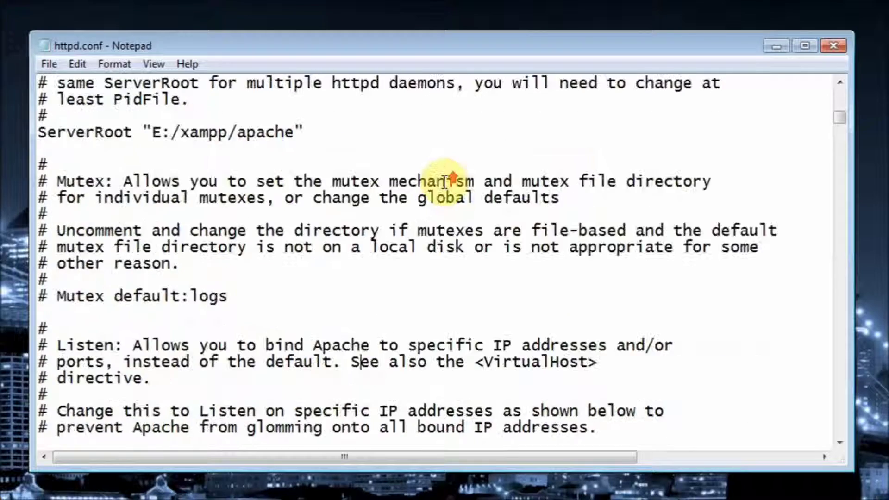
pyautogui.scroll(12, 446, 182)
pyautogui.hotkey('ctrl', 'f')
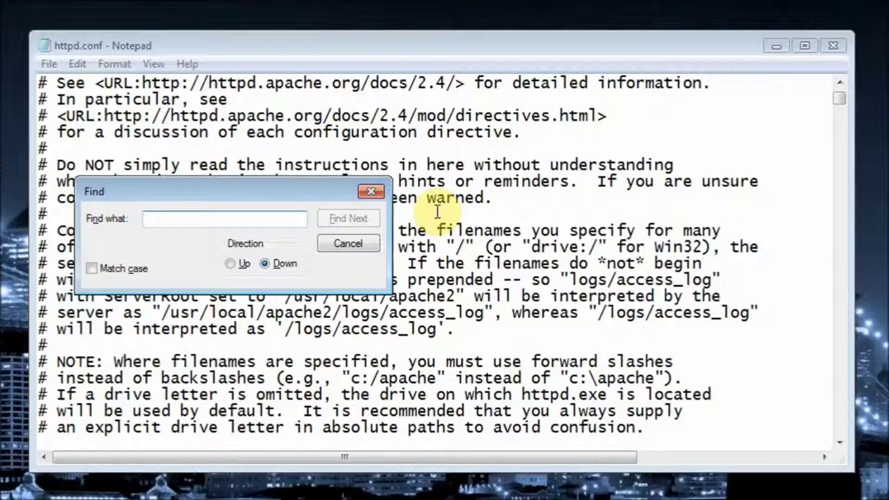
pyautogui.write('80')
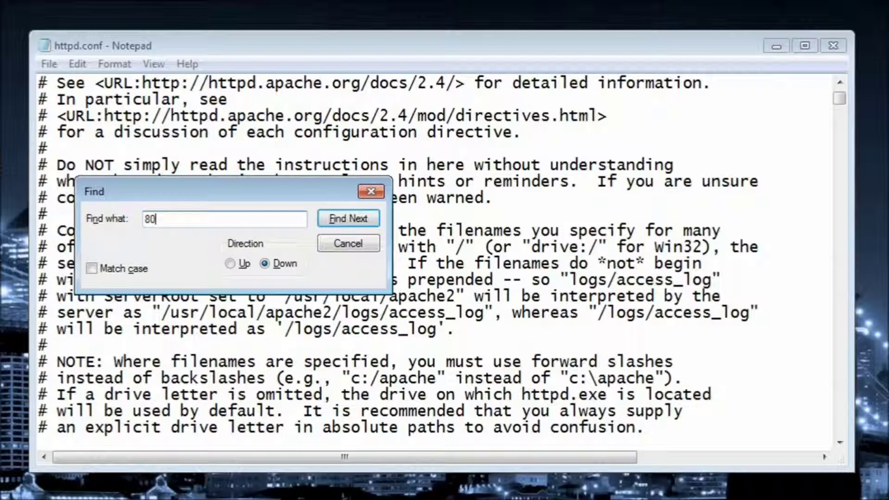
pyautogui.moveTo(191, 188); pyautogui.dragTo(460, 134)
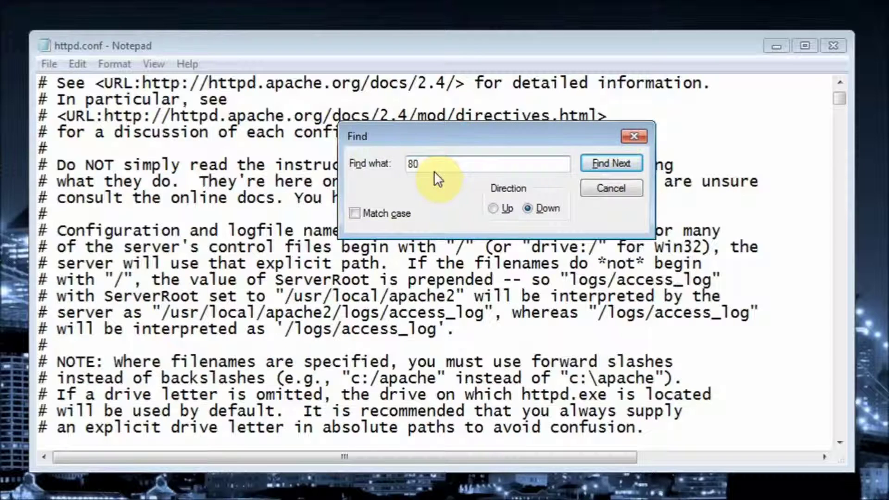
pyautogui.click(602, 167)
pyautogui.click(250, 427)
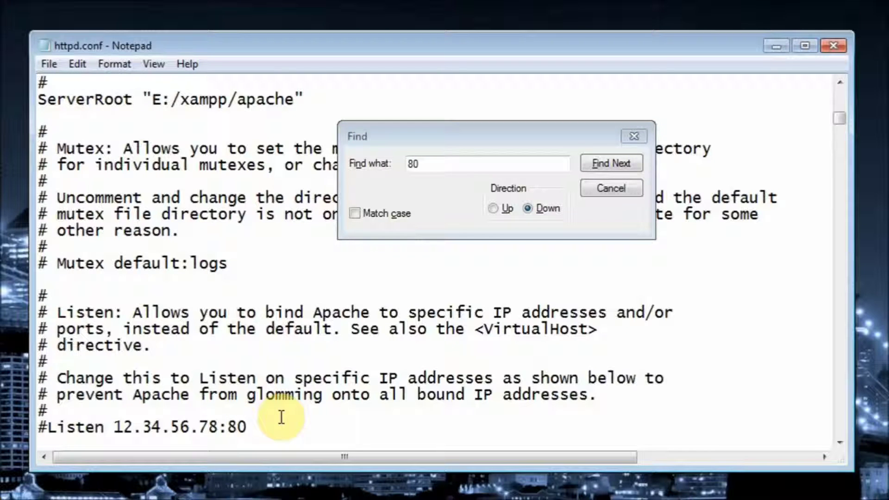
pyautogui.click(607, 191)
# Step: Move httpd.conf aside and examine XAMPP's Netstat list for the programs using ports 443 and 80
pyautogui.moveTo(485, 61); pyautogui.dragTo(476, 265)
pyautogui.click(466, 97)
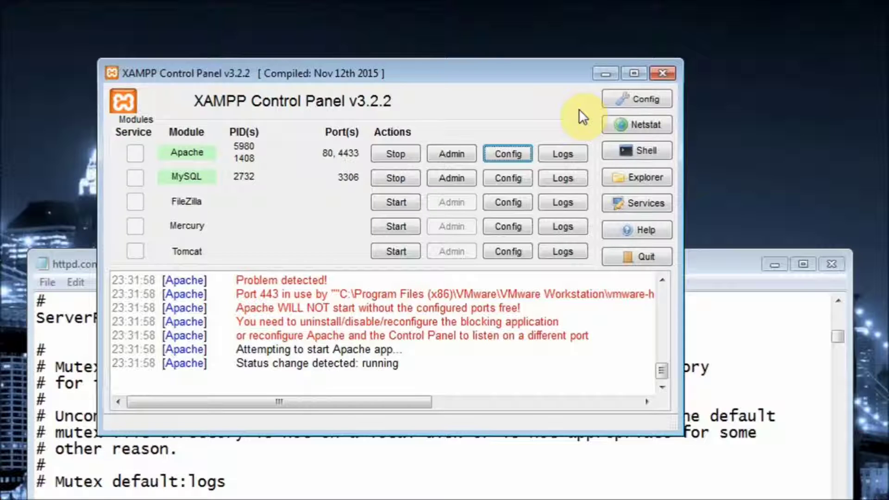
pyautogui.click(651, 125)
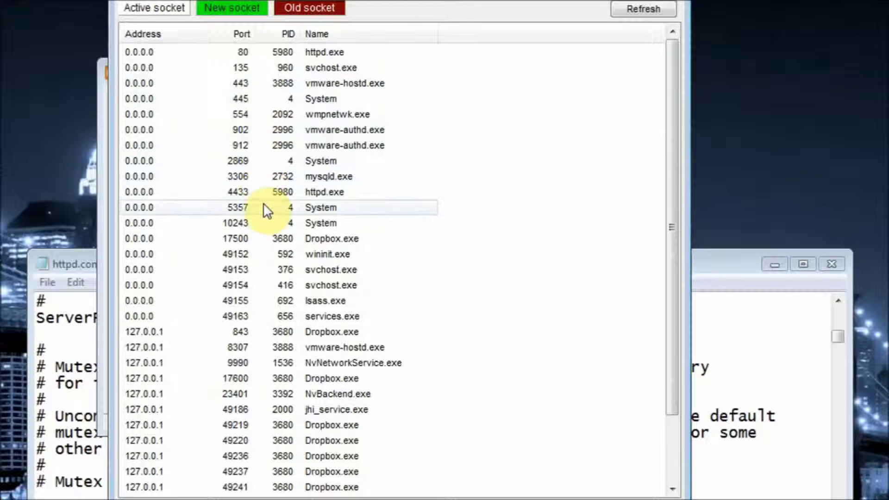
pyautogui.scroll(-1, 267, 218)
pyautogui.scroll(-1, 267, 219)
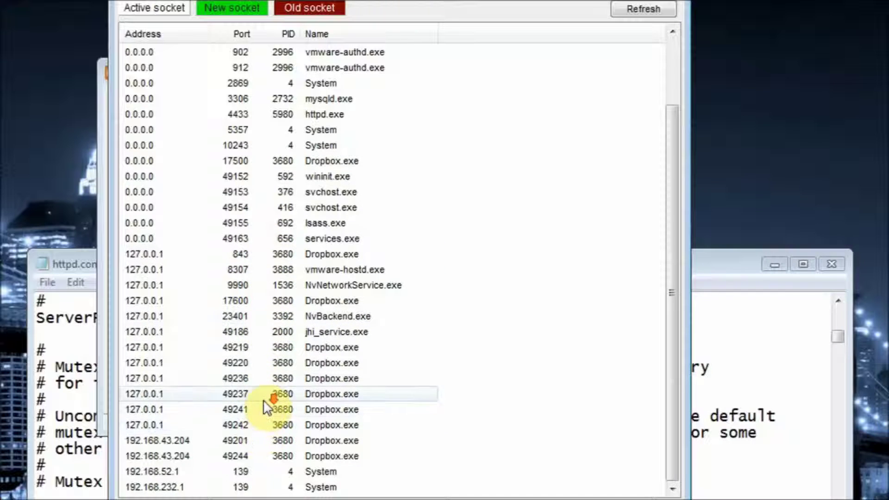
pyautogui.scroll(2, 263, 396)
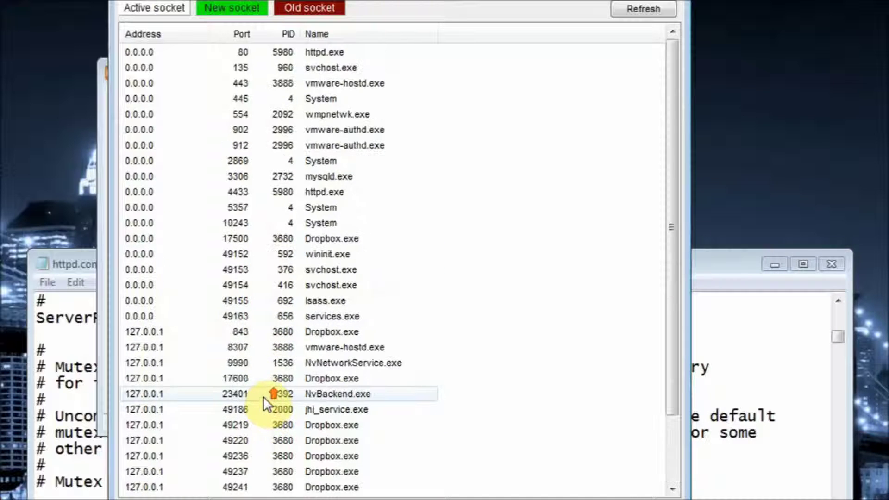
pyautogui.click(239, 84)
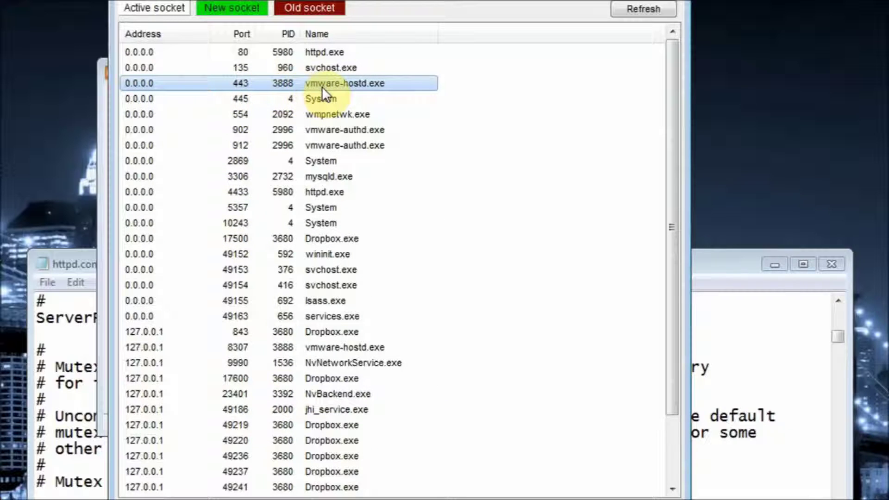
pyautogui.click(248, 54)
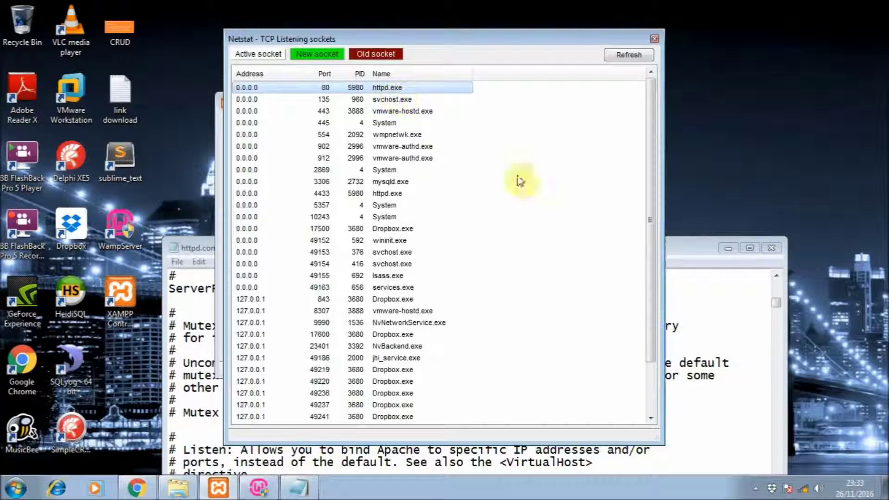
# Step: Show the hidden notification icons, check the port 80 entry in the Netstat list, and close the list
pyautogui.click(757, 491)
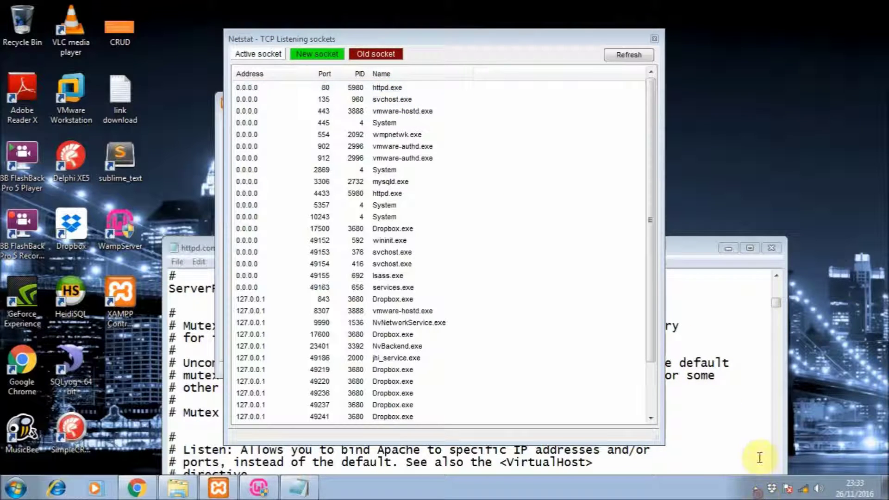
pyautogui.click(755, 491)
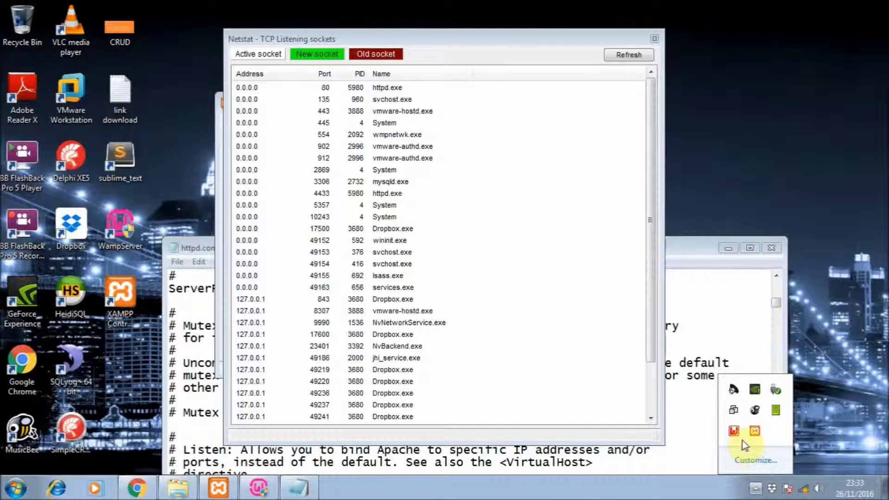
pyautogui.click(334, 91)
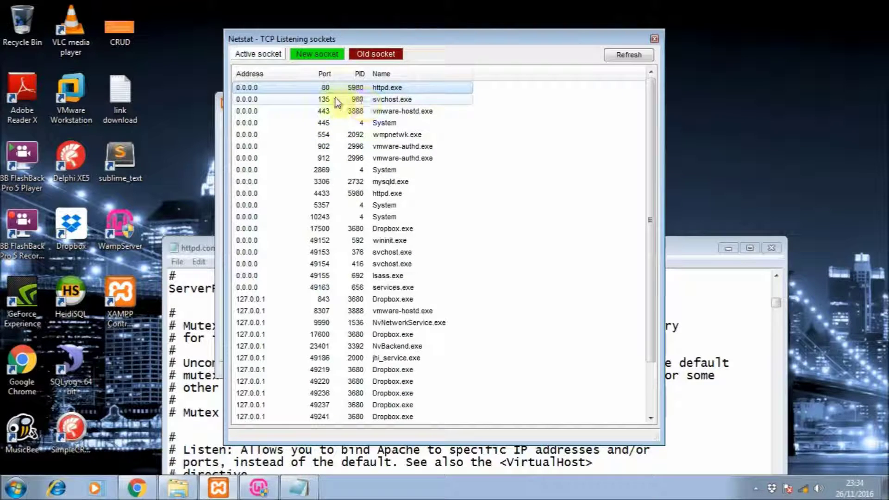
pyautogui.click(654, 39)
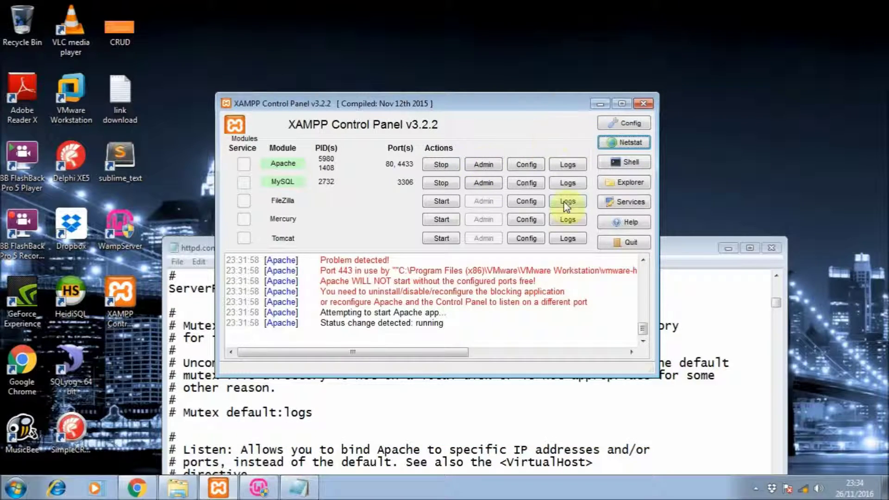
# Step: Return to httpd.conf and set the port on the active Listen line to 8888
pyautogui.click(667, 245)
pyautogui.moveTo(596, 246); pyautogui.dragTo(574, 86)
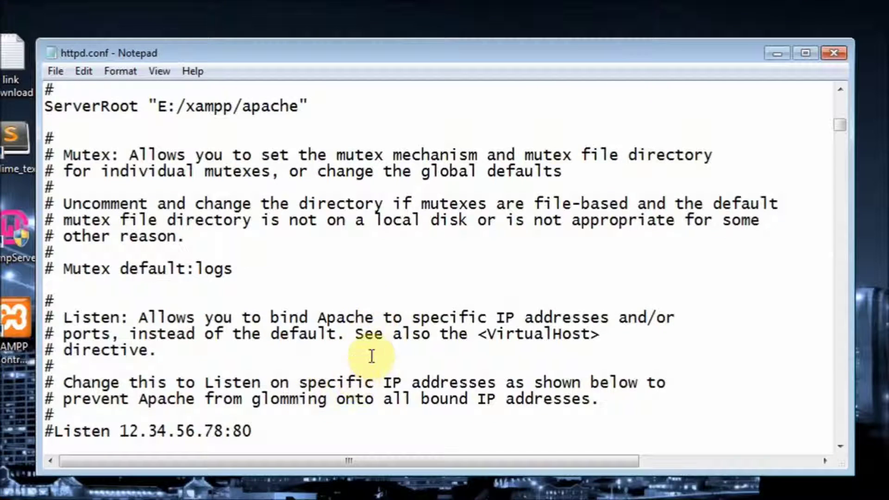
pyautogui.scroll(-2, 376, 337)
pyautogui.doubleClick(174, 350)
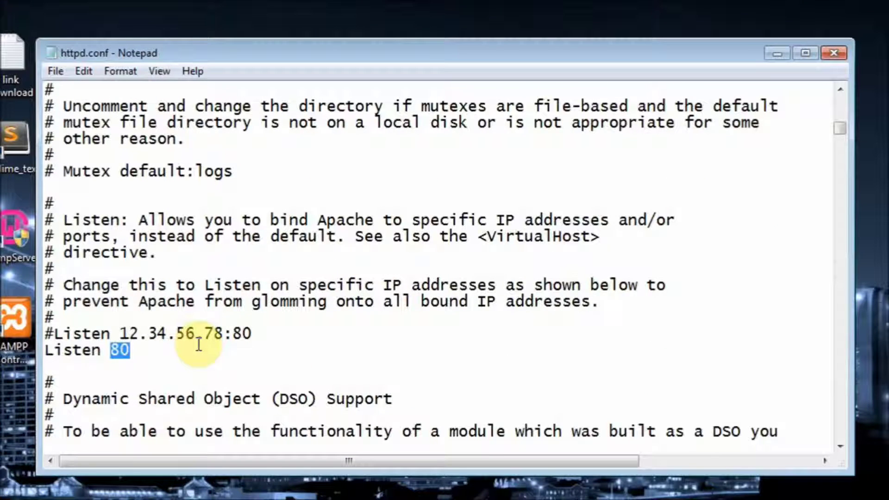
pyautogui.press('Down')
pyautogui.write('80')
pyautogui.press('BackSpace')
pyautogui.press('BackSpace')
pyautogui.write('80')
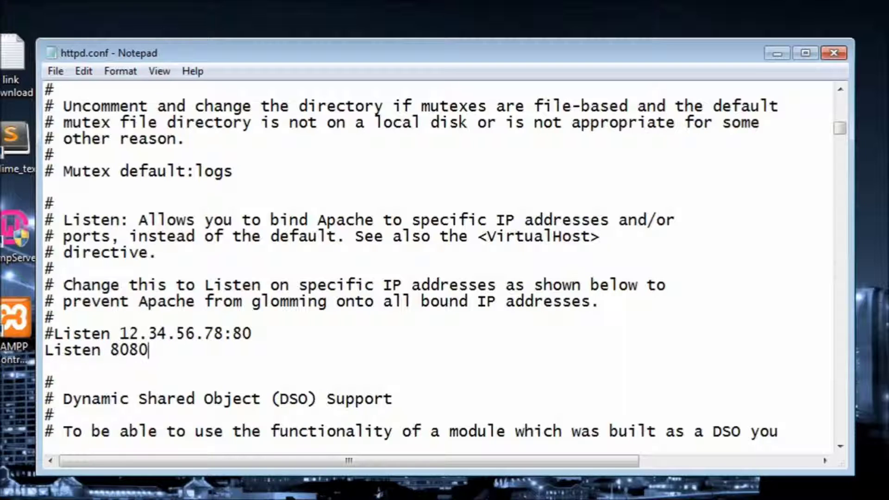
pyautogui.press('BackSpace')
pyautogui.press('BackSpace')
pyautogui.press('BackSpace')
pyautogui.write('8888')
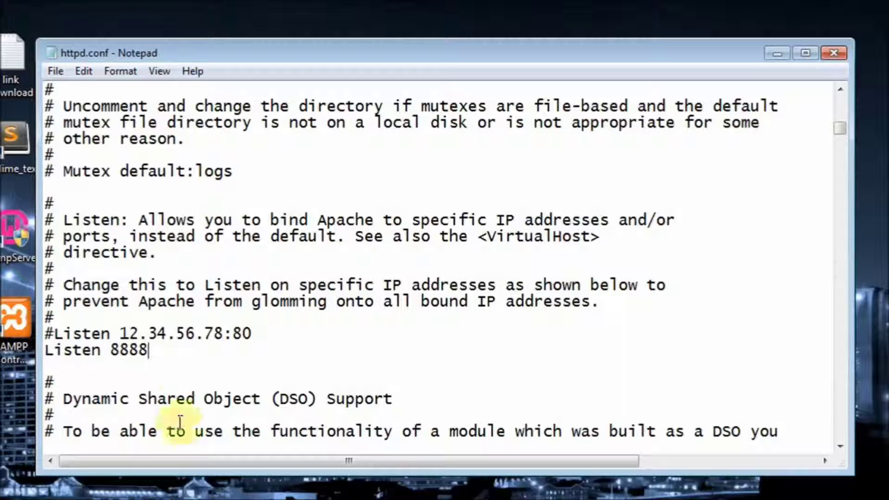
# Step: Check in XAMPP's Netstat list whether port 8888 is already in use, and close the list
pyautogui.hotkey('alt', 'Tab')
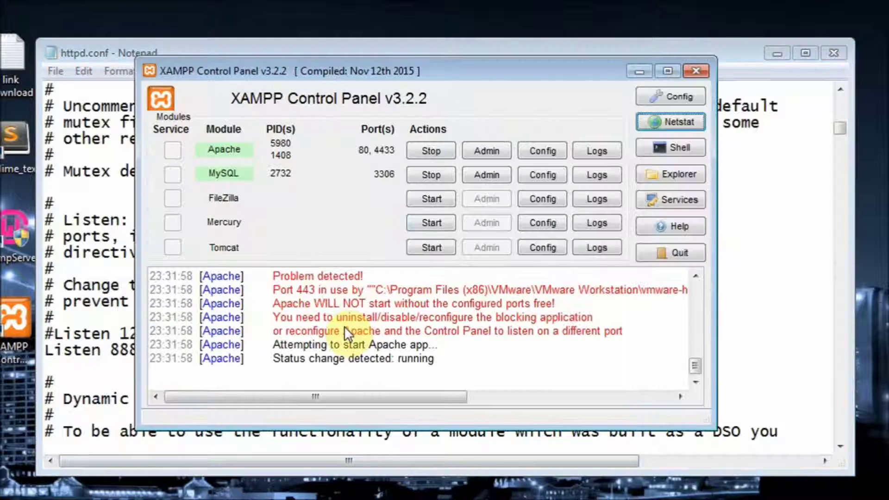
pyautogui.click(657, 122)
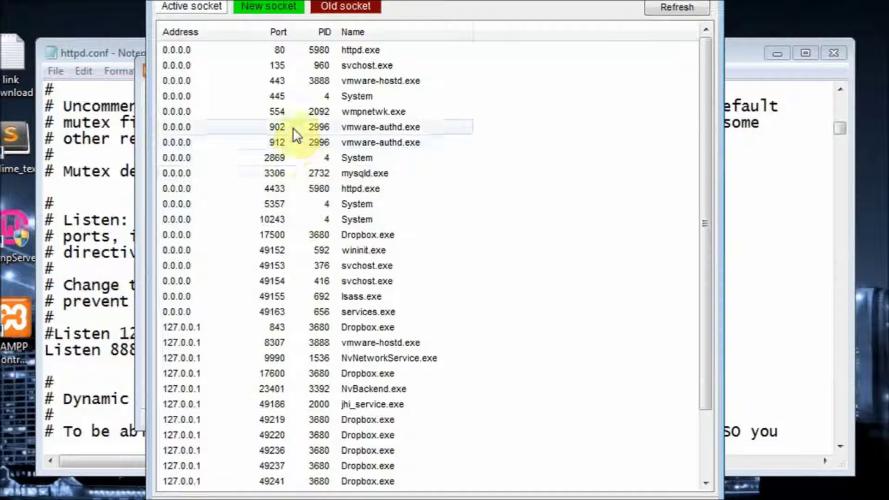
pyautogui.scroll(-2, 299, 116)
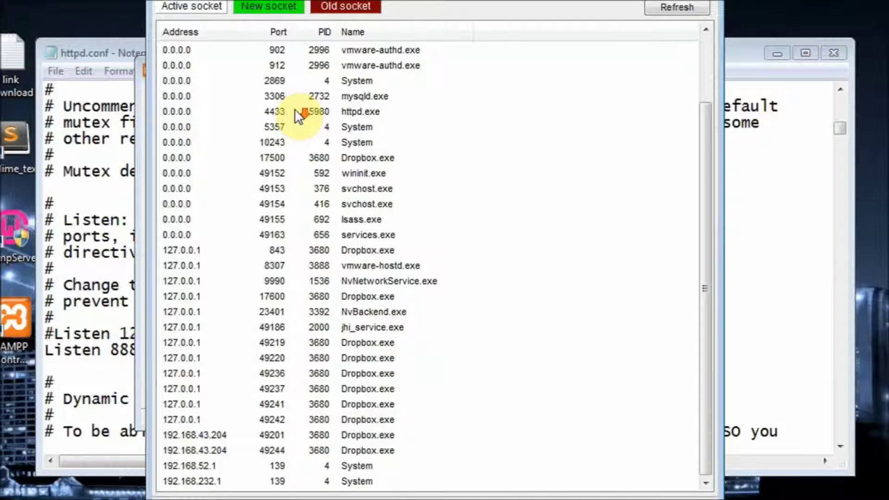
pyautogui.scroll(2, 296, 110)
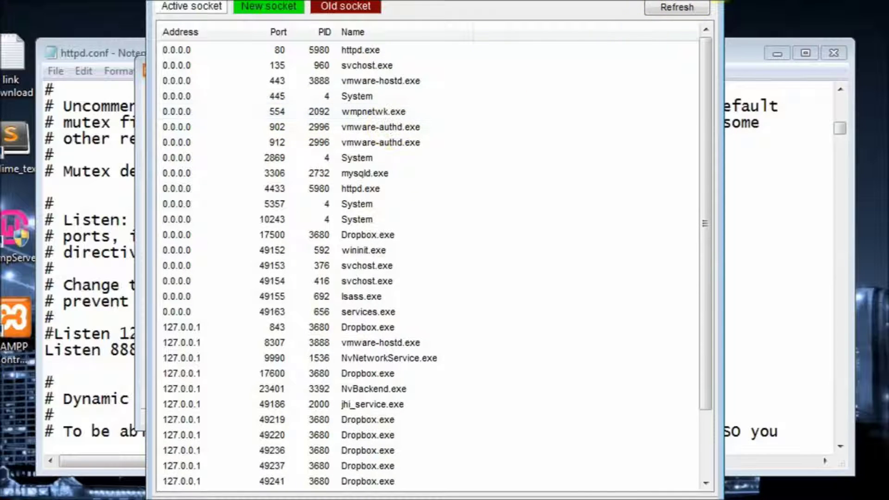
pyautogui.click(718, 1)
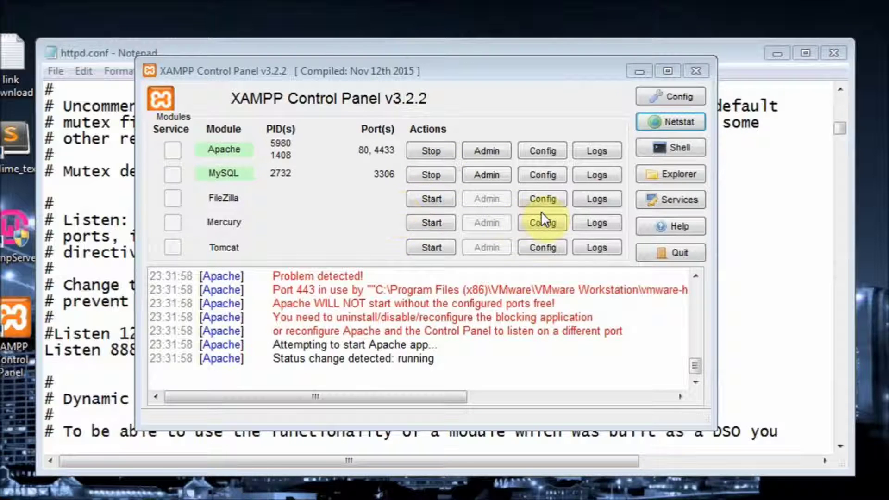
# Step: Return to httpd.conf, find the next occurrence of 80, and set the ServerName localhost port to 8888
pyautogui.click(750, 259)
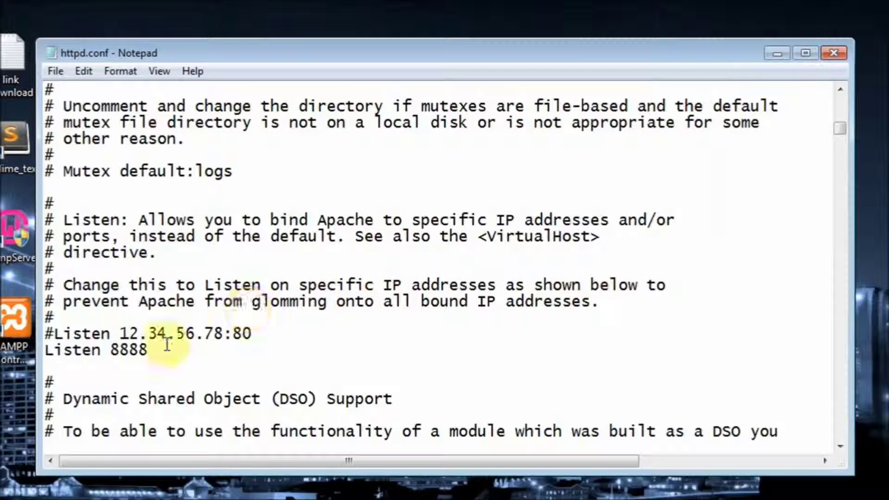
pyautogui.doubleClick(132, 349)
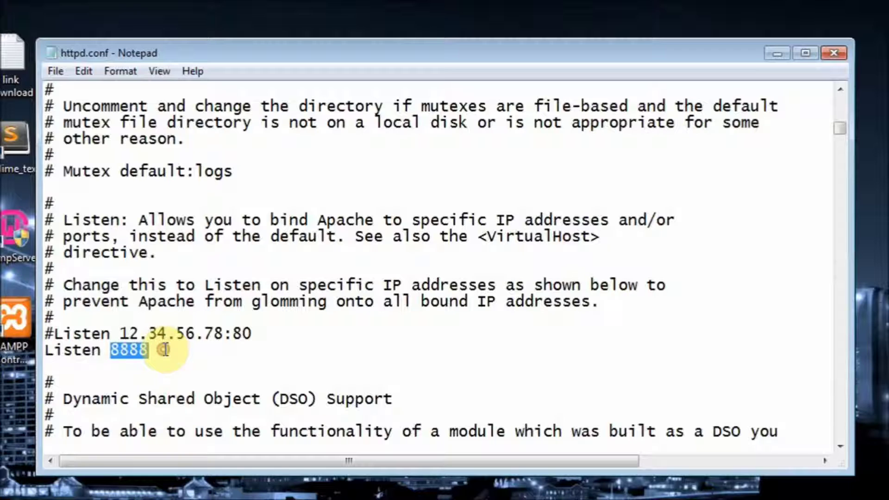
pyautogui.click(410, 176)
pyautogui.hotkey('ctrl', 'f')
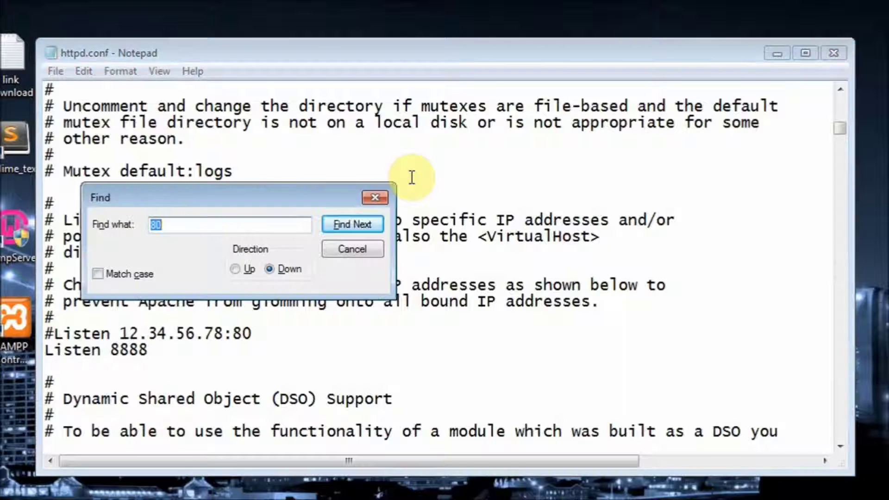
pyautogui.moveTo(276, 201); pyautogui.dragTo(520, 172)
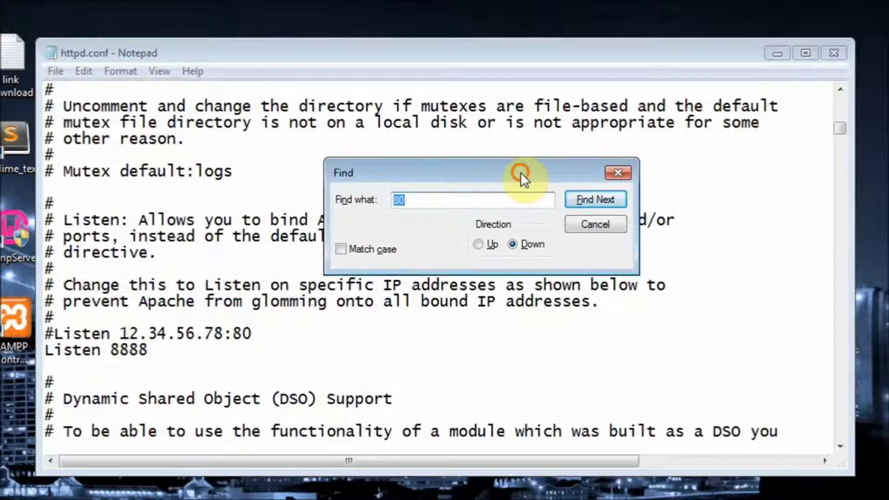
pyautogui.click(596, 202)
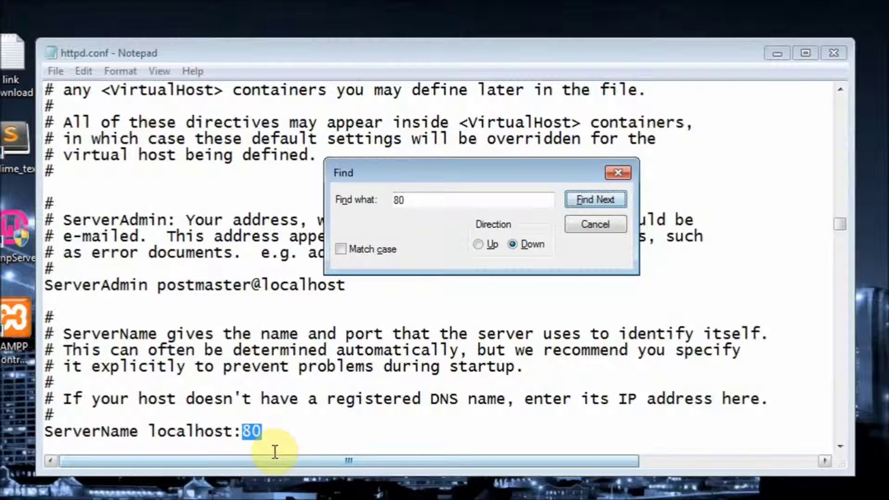
pyautogui.click(276, 434)
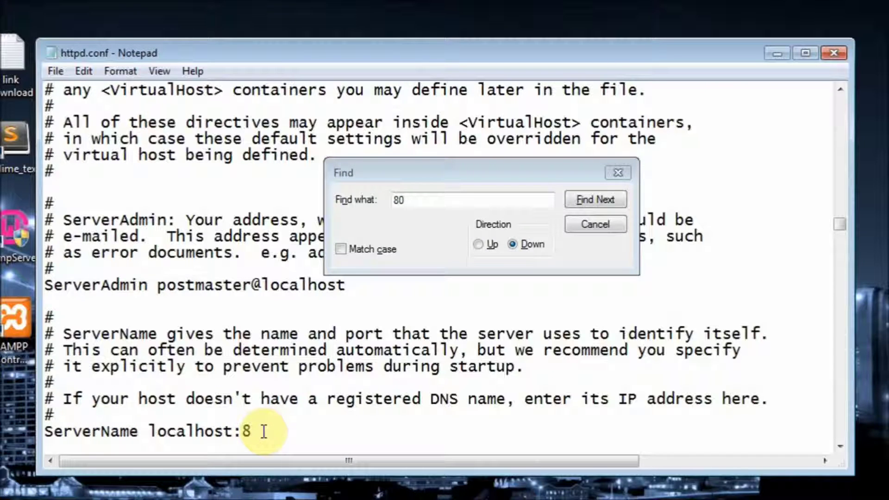
pyautogui.write('888')
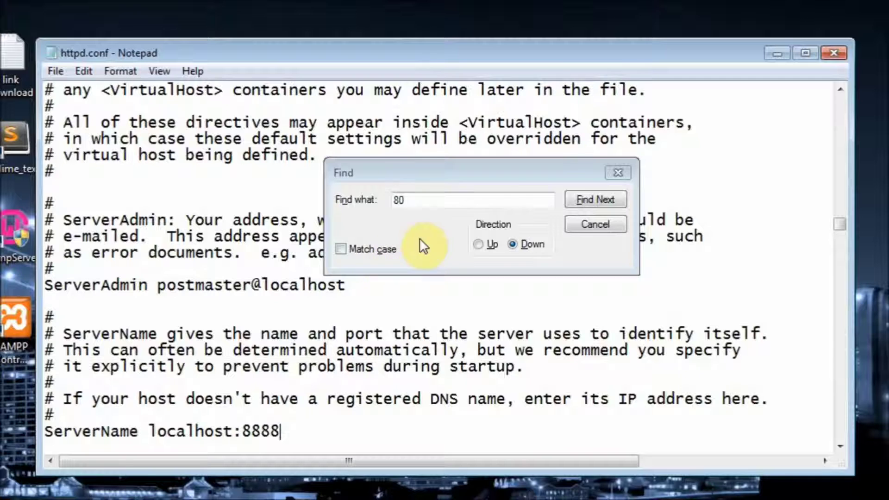
# Step: Search httpd.conf for any further occurrence of 80, then save and close the file
pyautogui.click(582, 197)
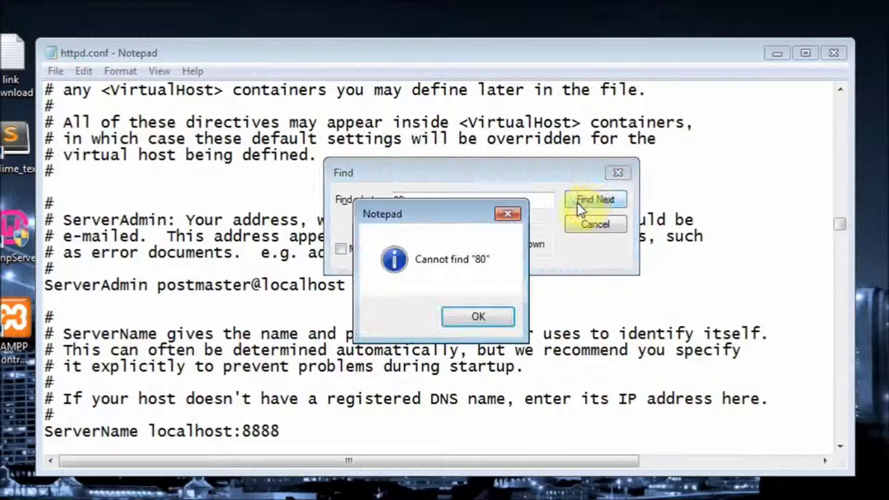
pyautogui.click(477, 317)
pyautogui.click(594, 224)
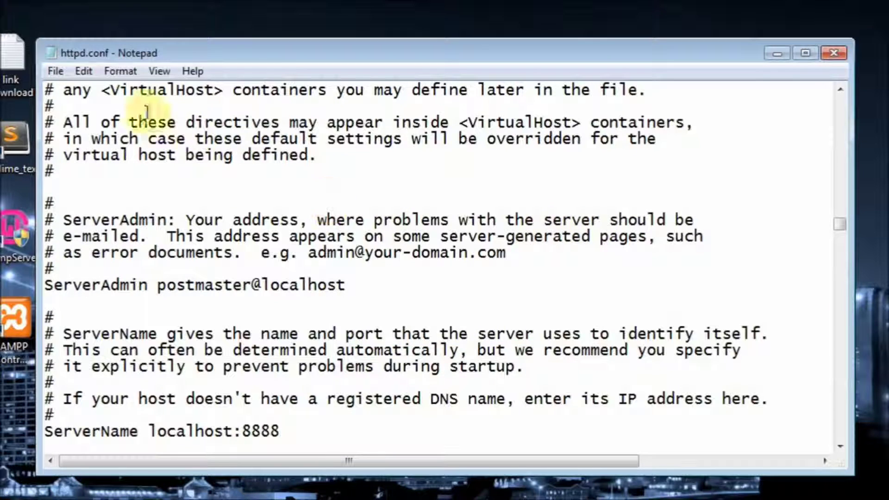
pyautogui.click(56, 71)
pyautogui.click(65, 128)
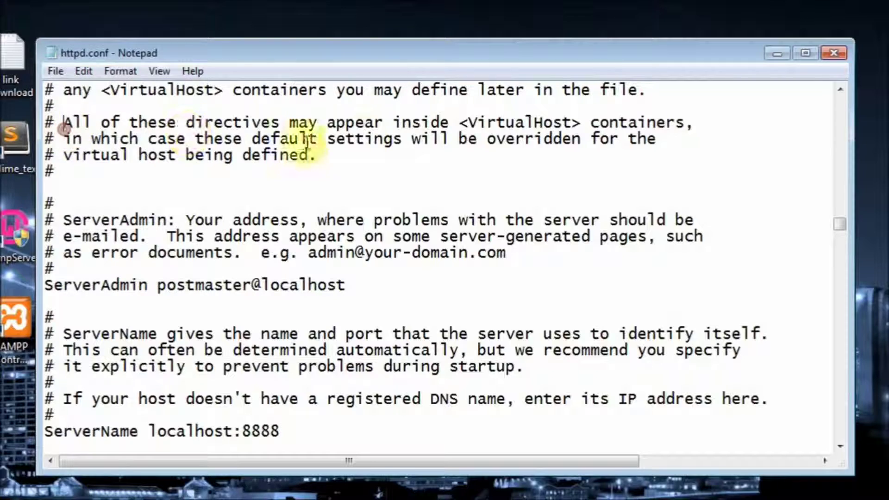
pyautogui.click(834, 54)
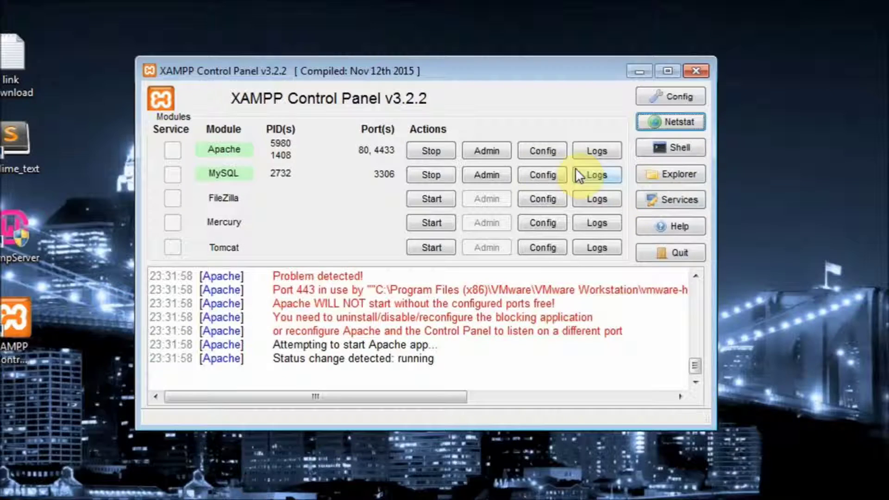
# Step: Open Apache's httpd-ssl.conf, check the port on its Listen line, and close the file
pyautogui.click(548, 149)
pyautogui.click(582, 178)
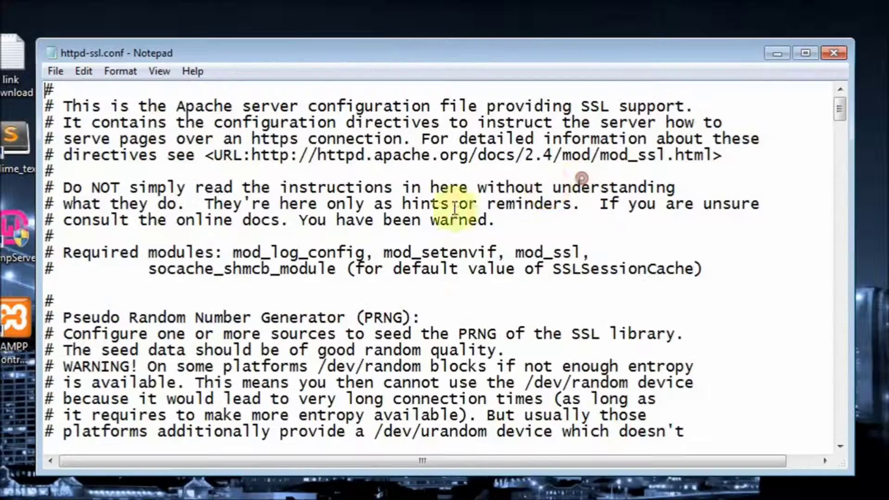
pyautogui.scroll(-8, 371, 225)
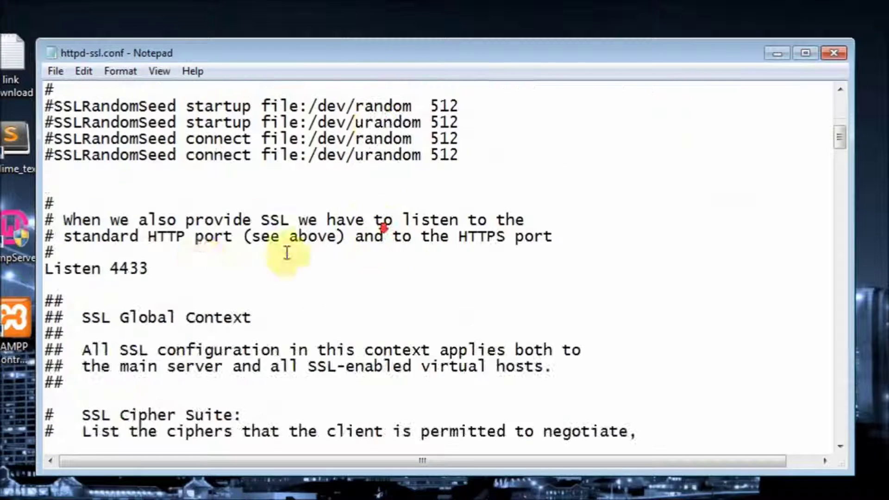
pyautogui.click(160, 265)
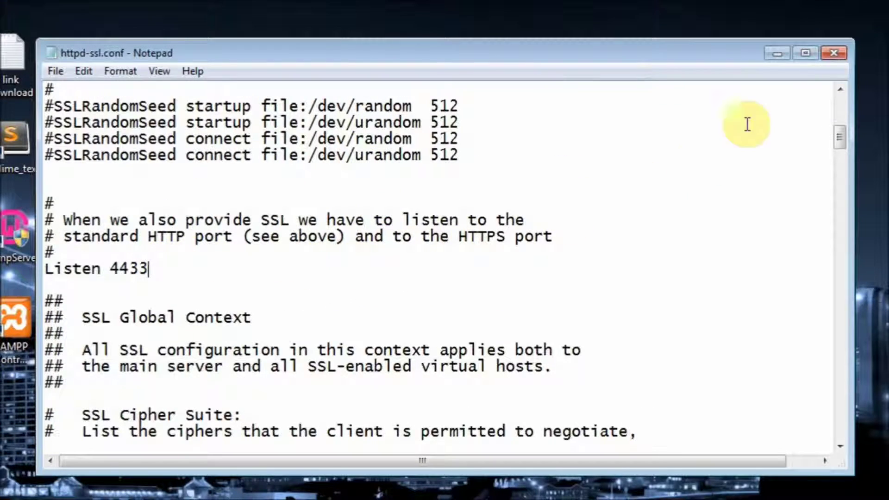
pyautogui.click(836, 55)
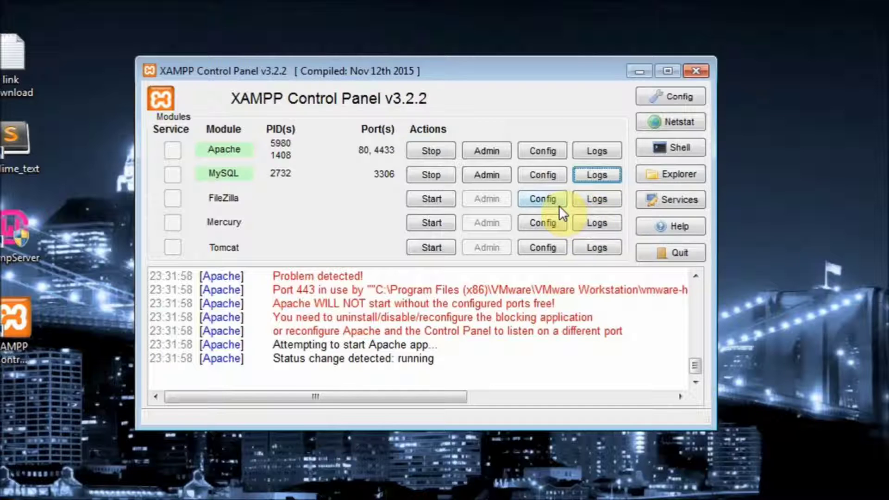
# Step: In the control panel's service and port settings, set Apache's main port to 888 and its SSL port to 4433
pyautogui.click(669, 99)
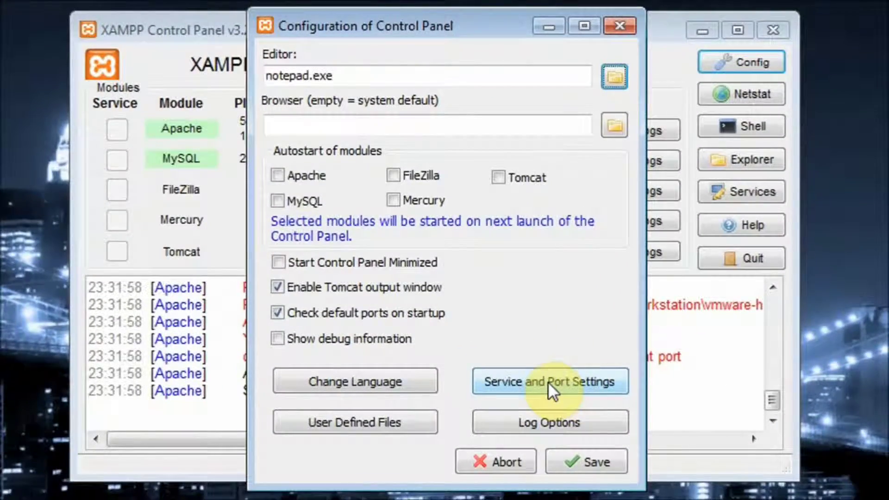
pyautogui.click(549, 382)
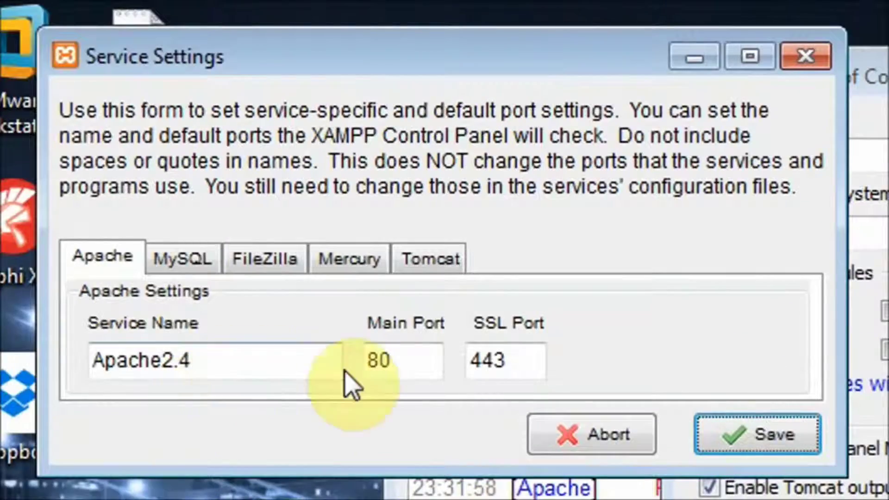
pyautogui.doubleClick(279, 313)
pyautogui.doubleClick(411, 362)
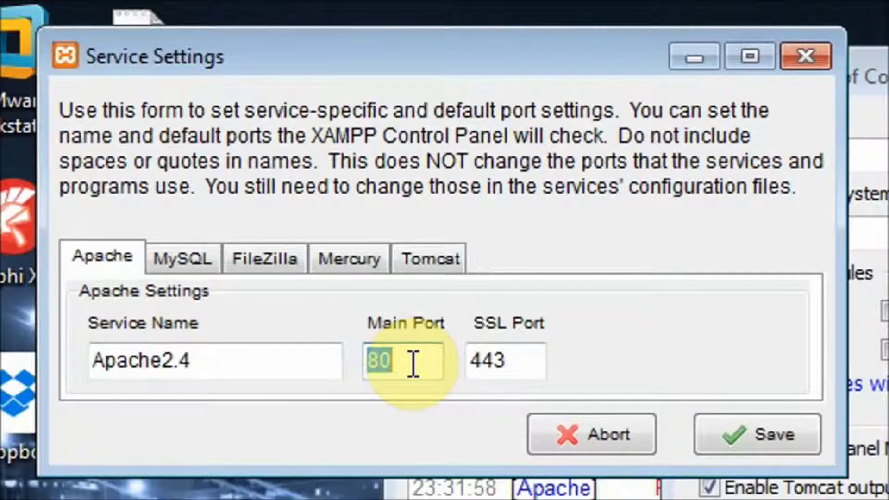
pyautogui.write('88')
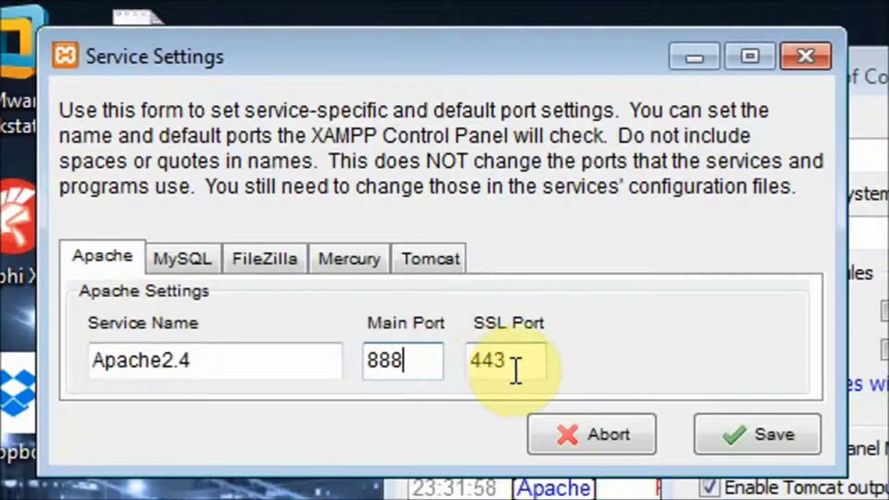
pyautogui.click(515, 366)
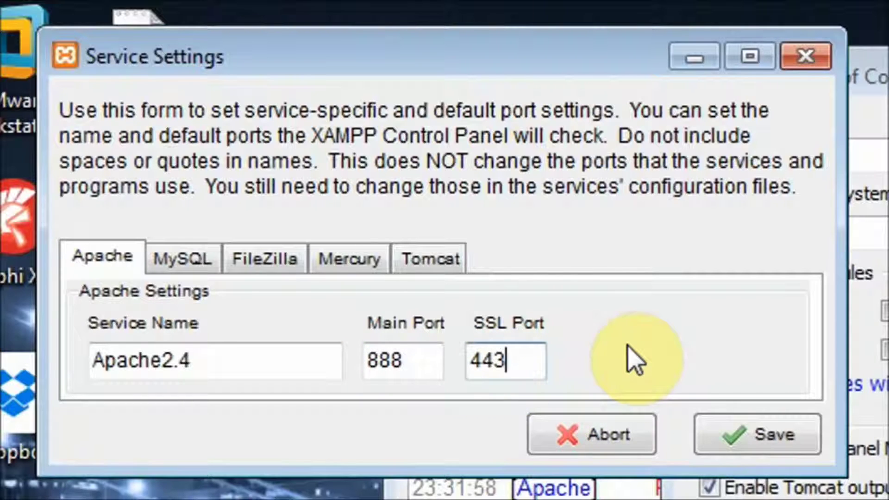
pyautogui.write('3')
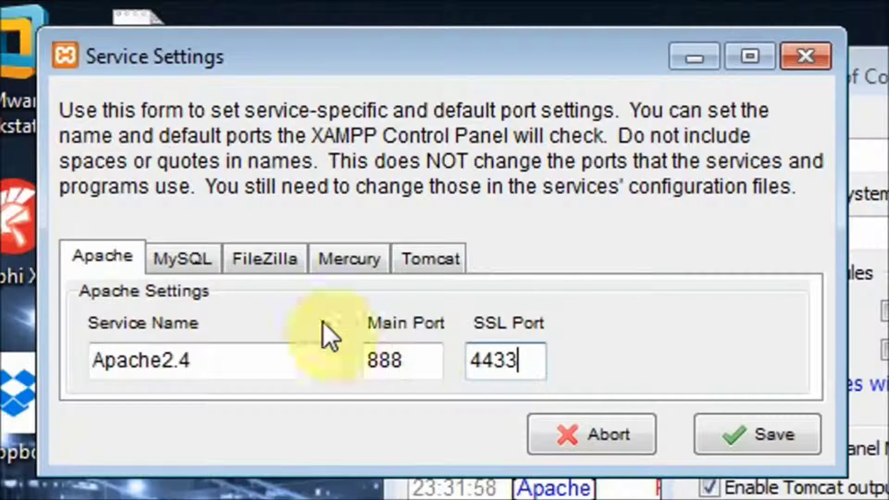
# Step: Review MySQL's service name and main port, and save the service settings and the control panel configuration
pyautogui.click(198, 270)
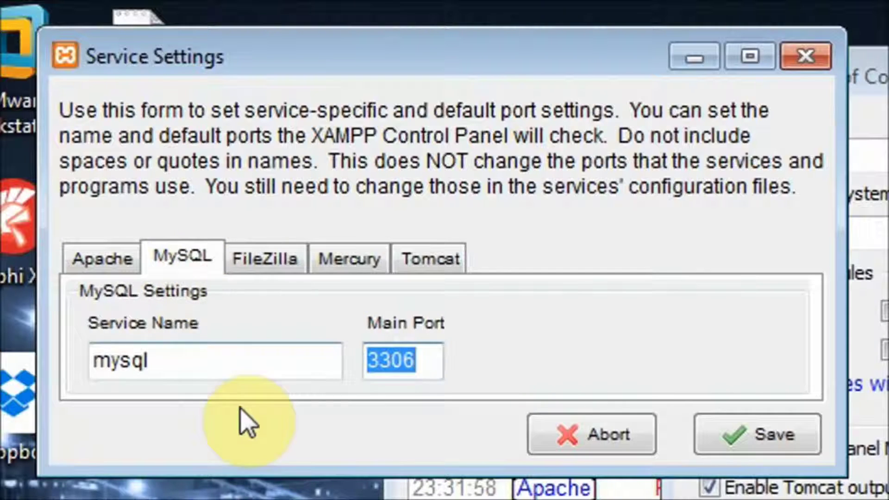
pyautogui.click(409, 363)
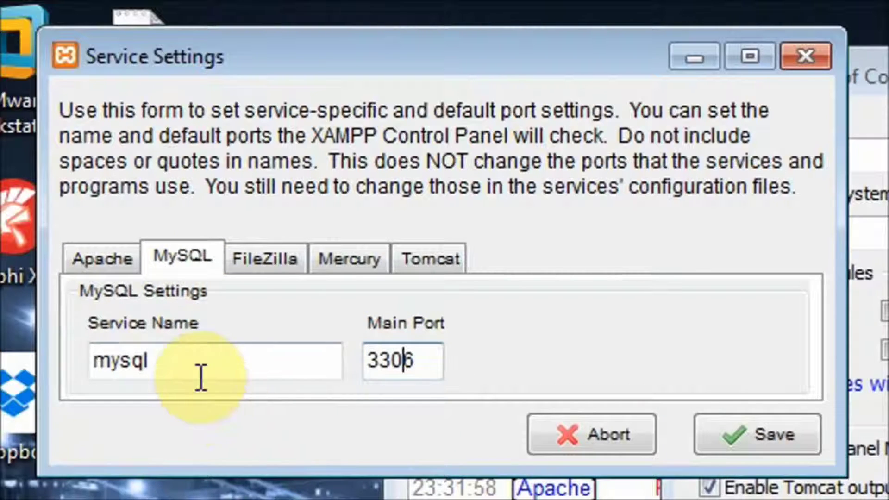
pyautogui.doubleClick(199, 377)
pyautogui.click(404, 364)
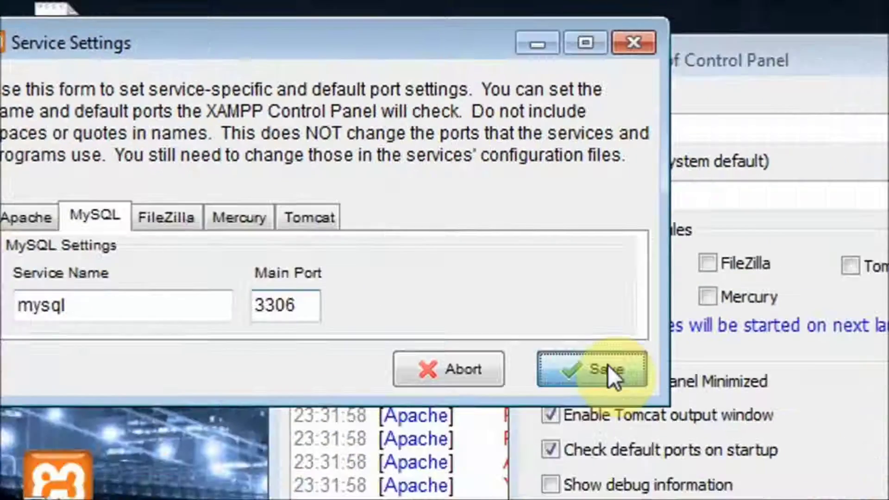
pyautogui.click(716, 436)
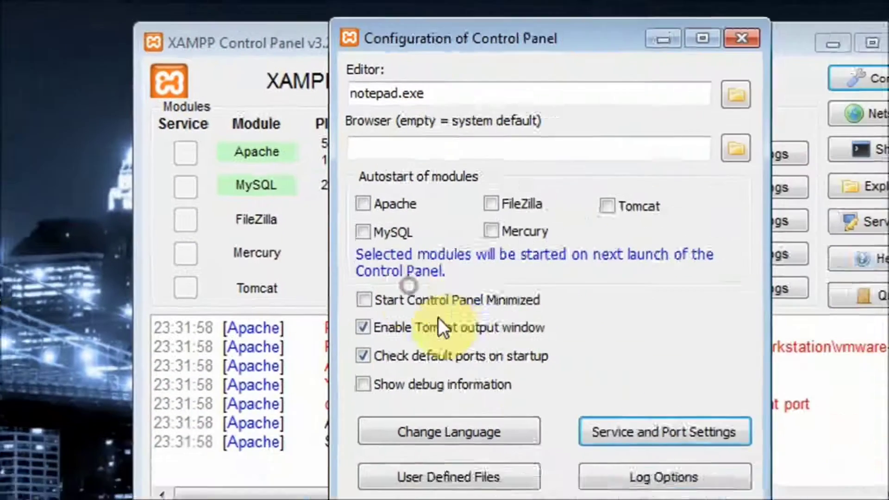
pyautogui.click(597, 463)
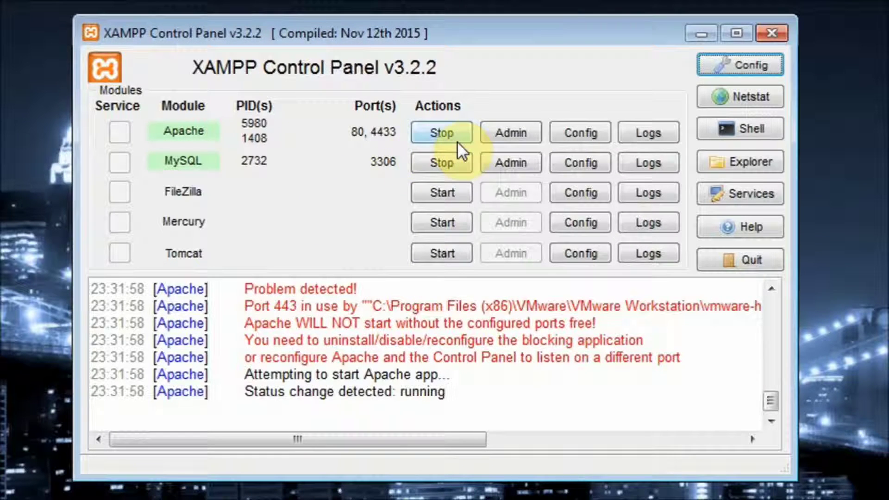
# Step: Stop MySQL and restart Apache, and try to open Apache's admin page
pyautogui.click(445, 137)
pyautogui.click(445, 158)
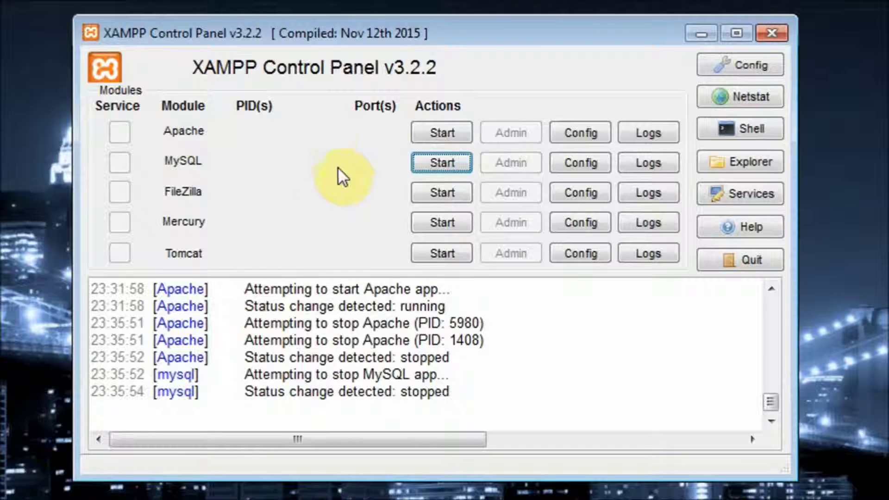
pyautogui.click(431, 131)
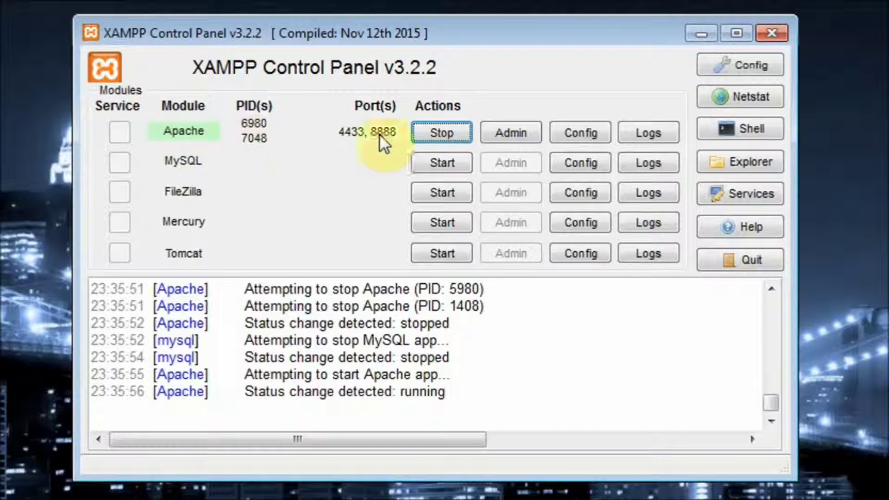
pyautogui.click(501, 134)
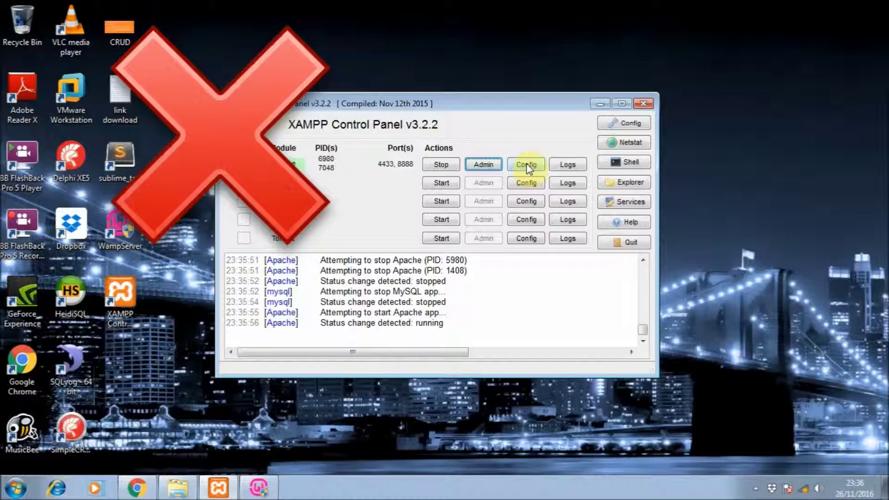
# Step: Correct Apache's main port to 8888 in the service and port settings, and save the control panel configuration
pyautogui.click(618, 126)
pyautogui.click(486, 316)
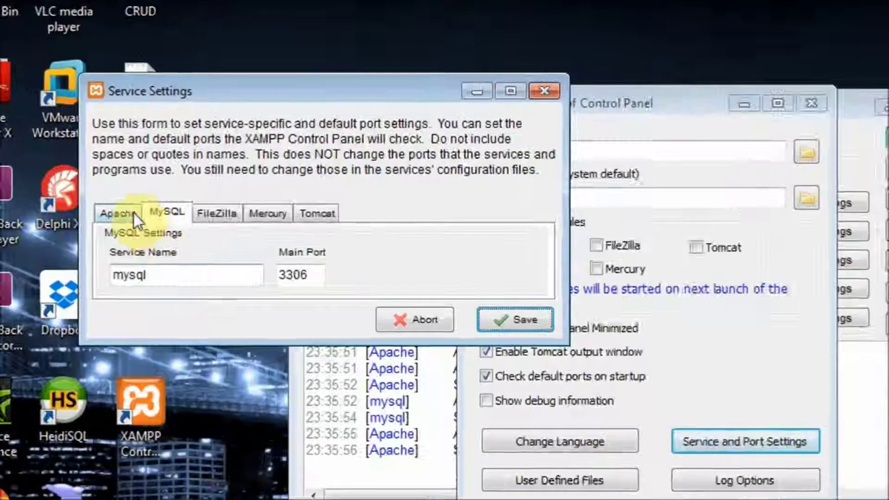
pyautogui.click(106, 172)
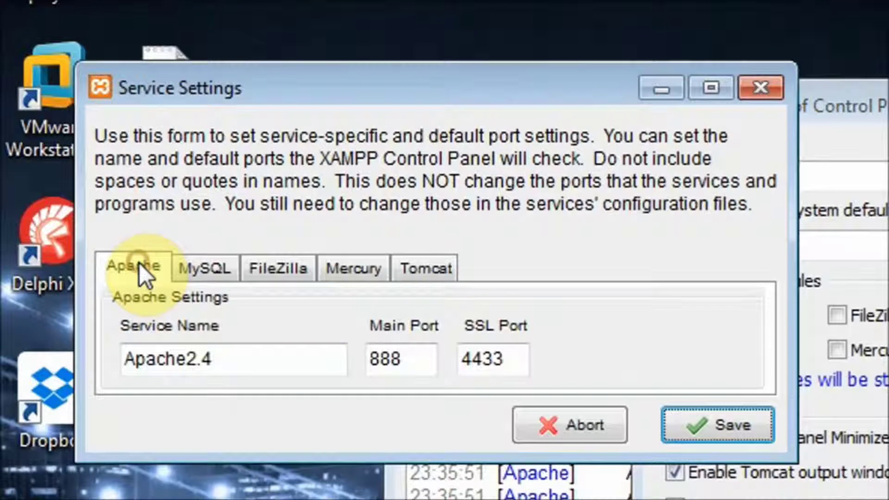
pyautogui.click(418, 362)
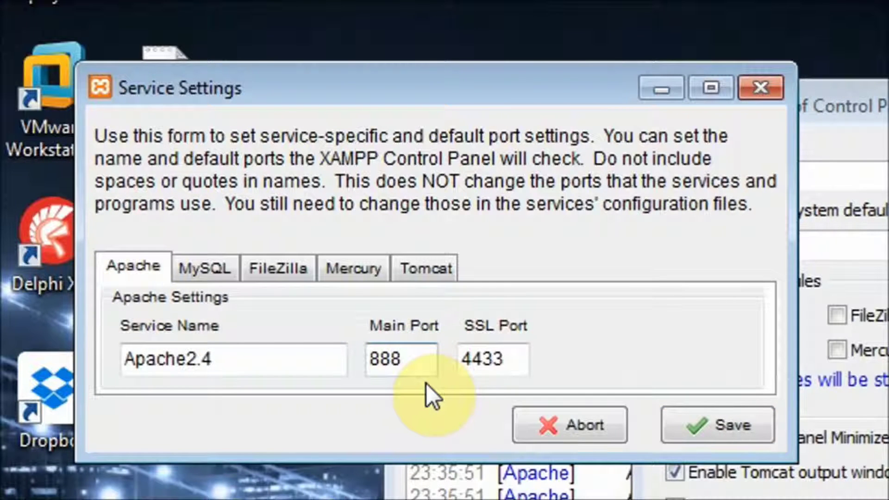
pyautogui.write('8')
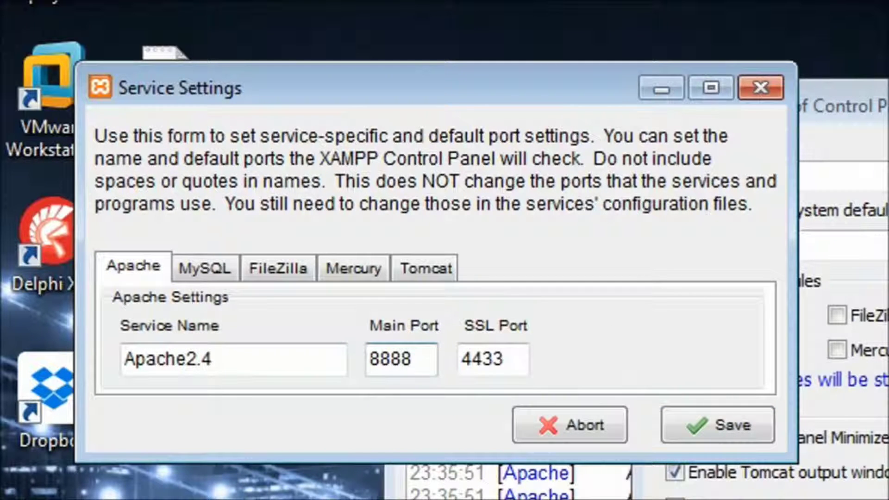
pyautogui.click(708, 426)
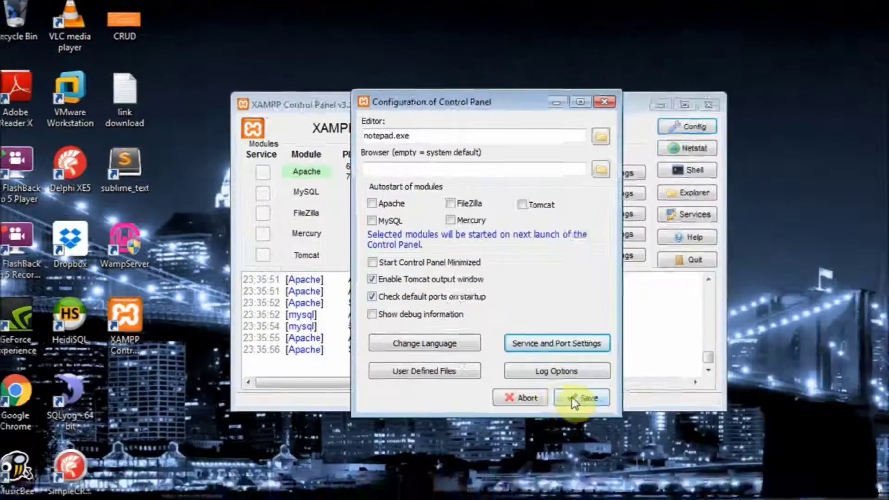
pyautogui.click(573, 400)
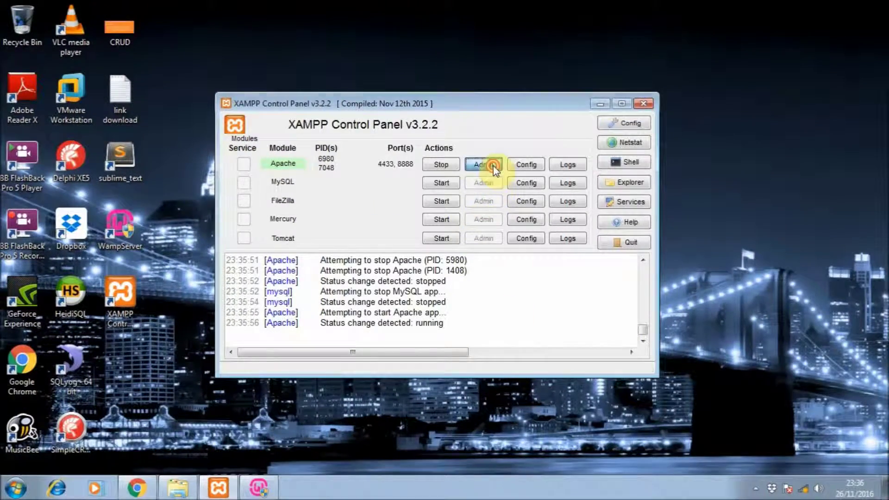
# Step: Open XAMPP Apache's admin page on port 8888 in the browser and close the old localhost:888 tab
pyautogui.click(552, 182)
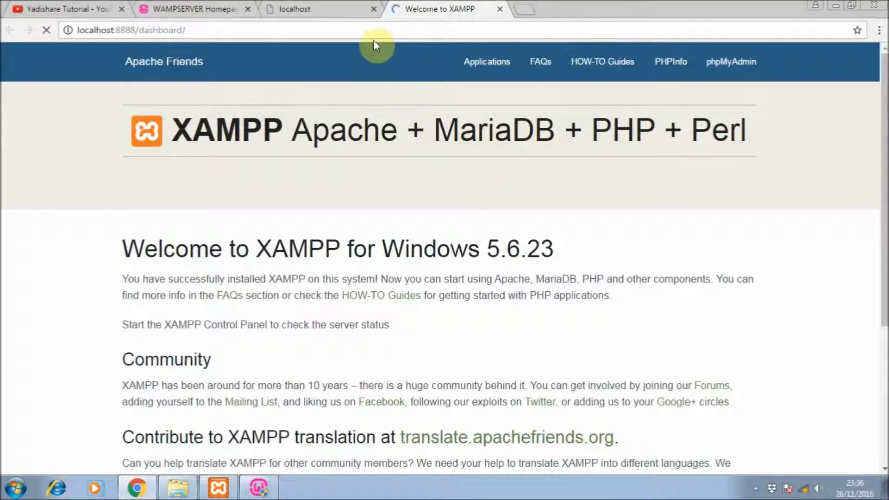
pyautogui.click(340, 8)
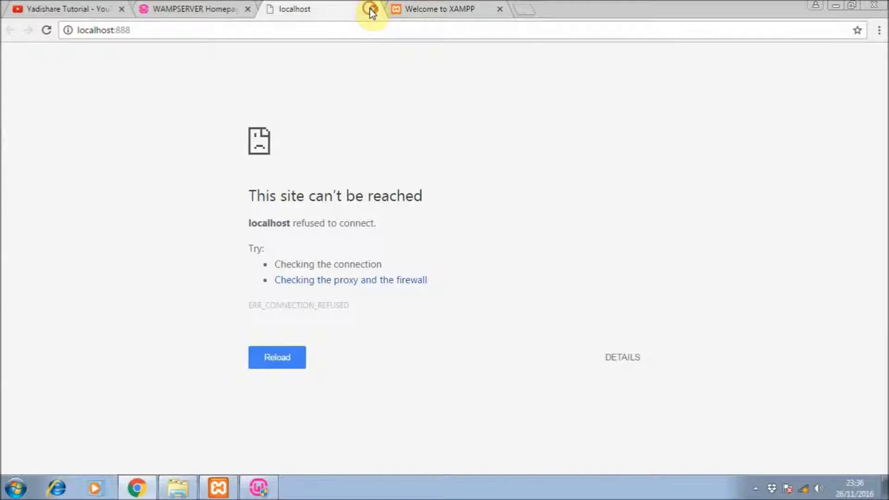
pyautogui.click(371, 9)
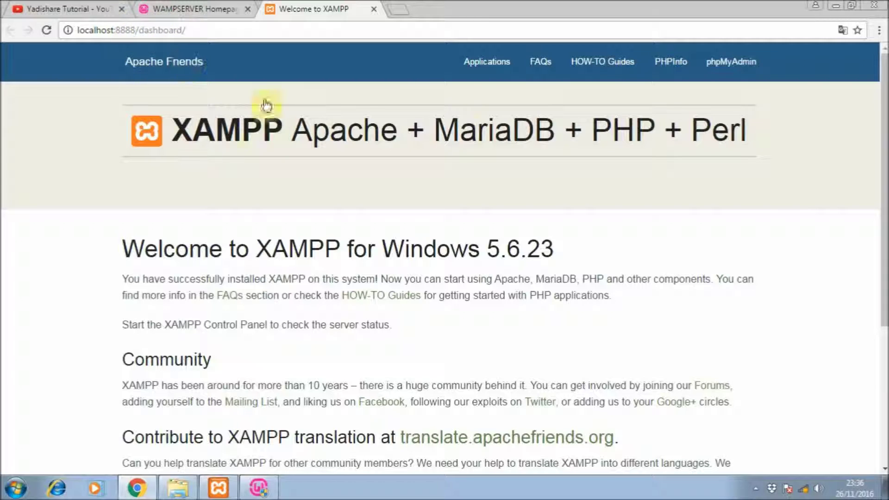
pyautogui.scroll(-5, 564, 198)
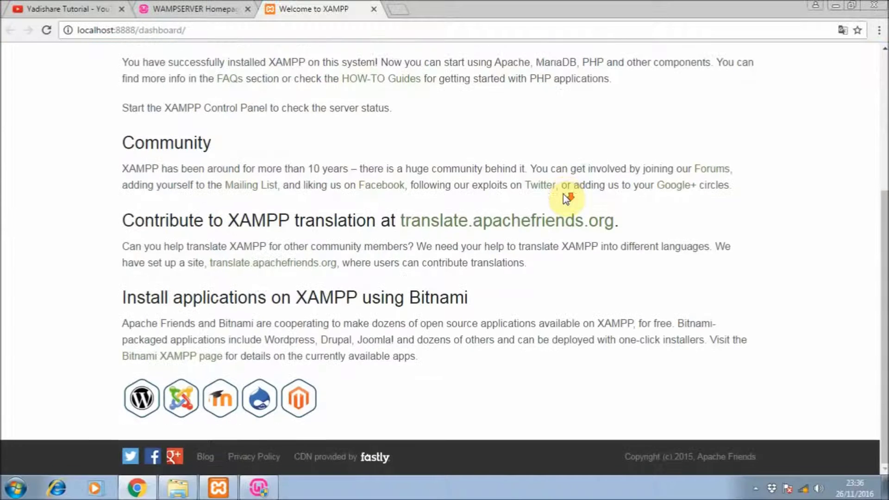
pyautogui.scroll(5, 566, 198)
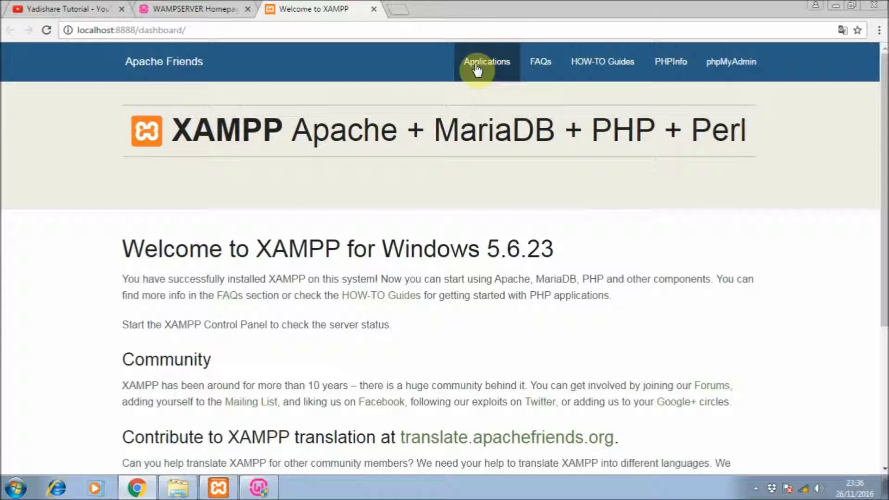
# Step: Start all WampServer services and reload the WampServer homepage at localhost
pyautogui.click(207, 11)
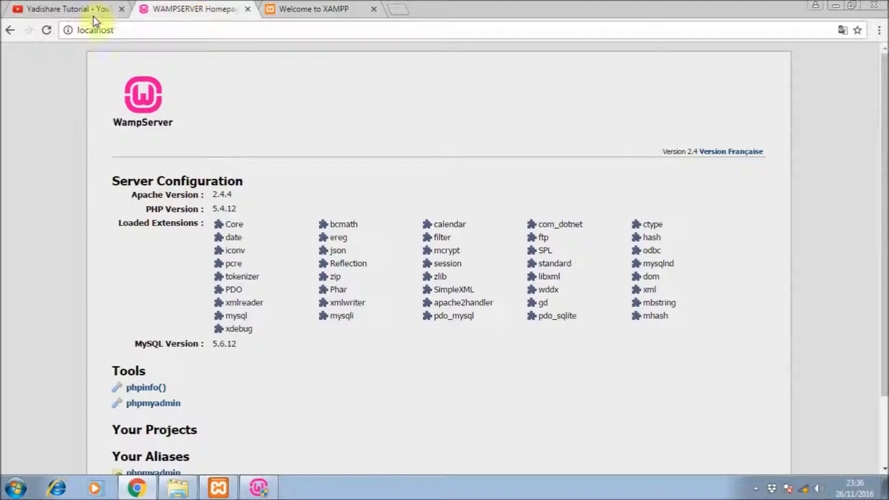
pyautogui.click(48, 30)
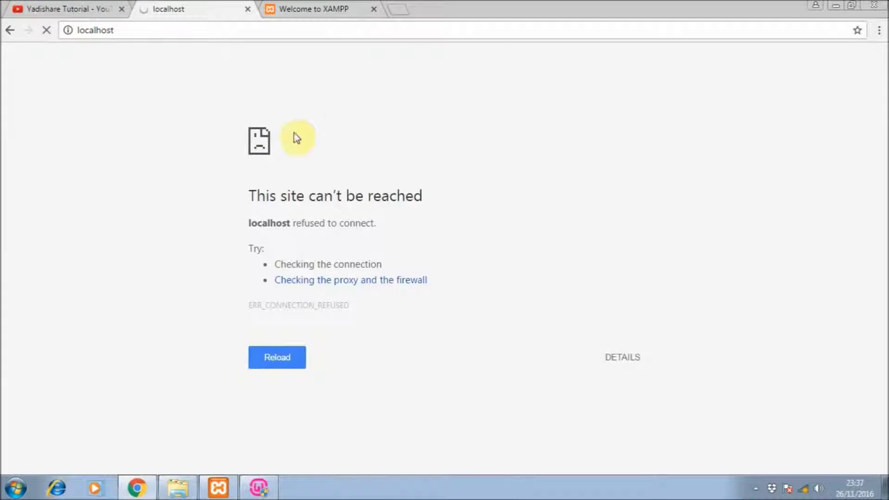
pyautogui.click(756, 489)
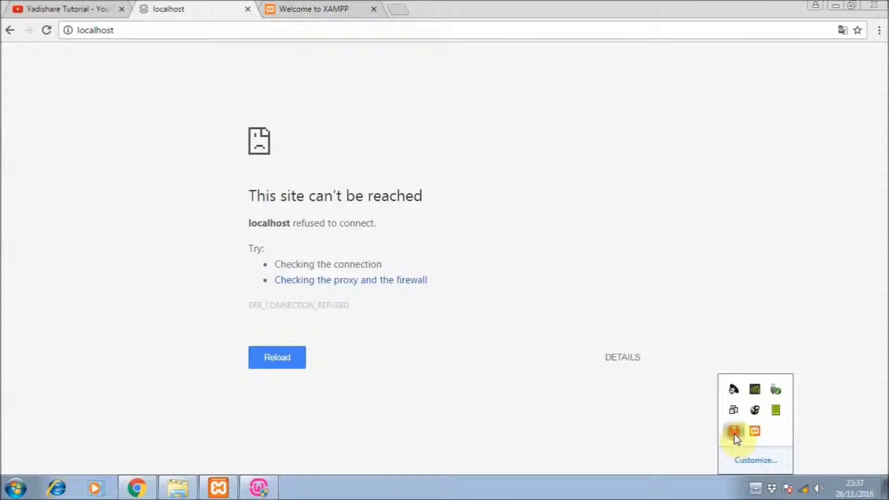
pyautogui.click(734, 434)
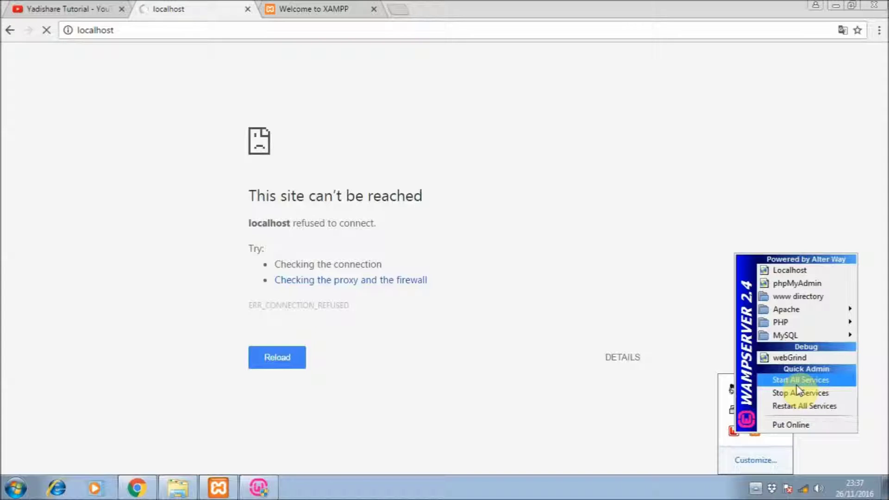
pyautogui.click(797, 387)
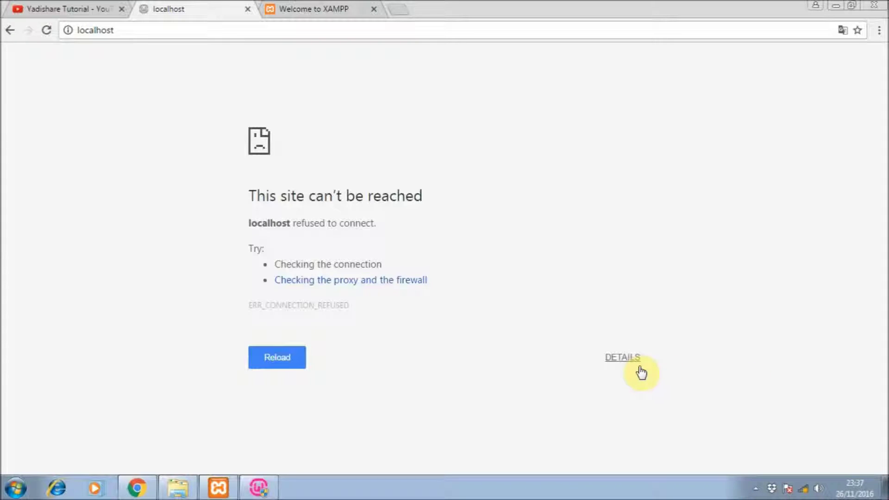
pyautogui.click(756, 489)
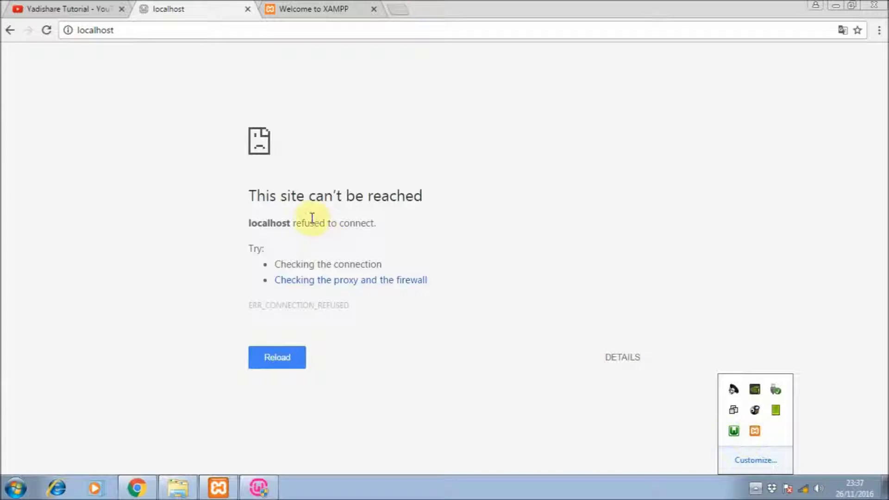
pyautogui.click(47, 31)
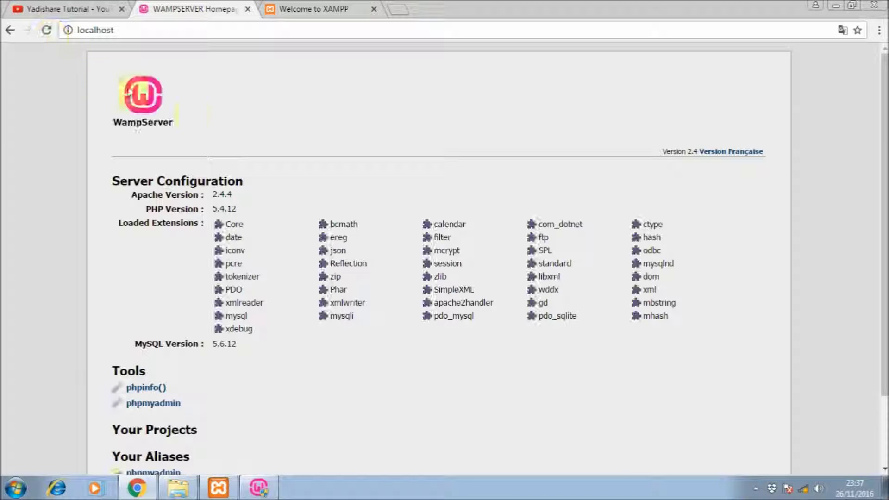
# Step: Compare the WampServer homepage at localhost with the XAMPP dashboard at localhost:8888
pyautogui.click(299, 10)
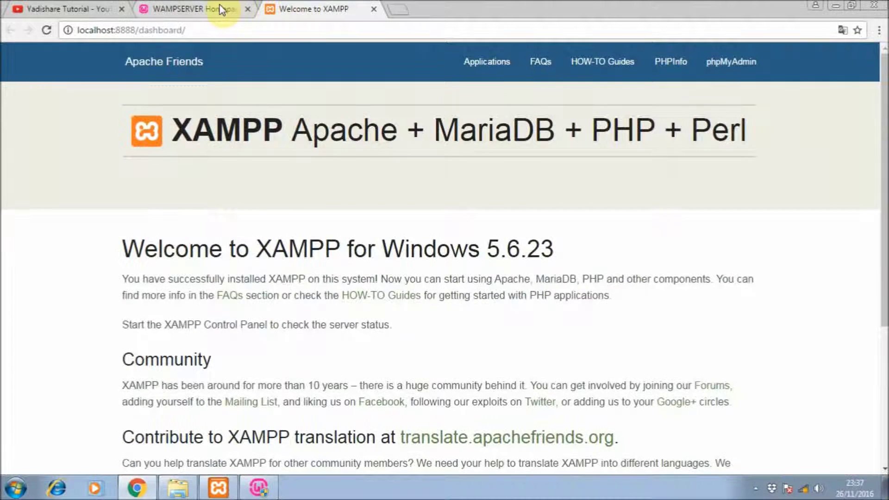
pyautogui.click(227, 9)
pyautogui.click(296, 10)
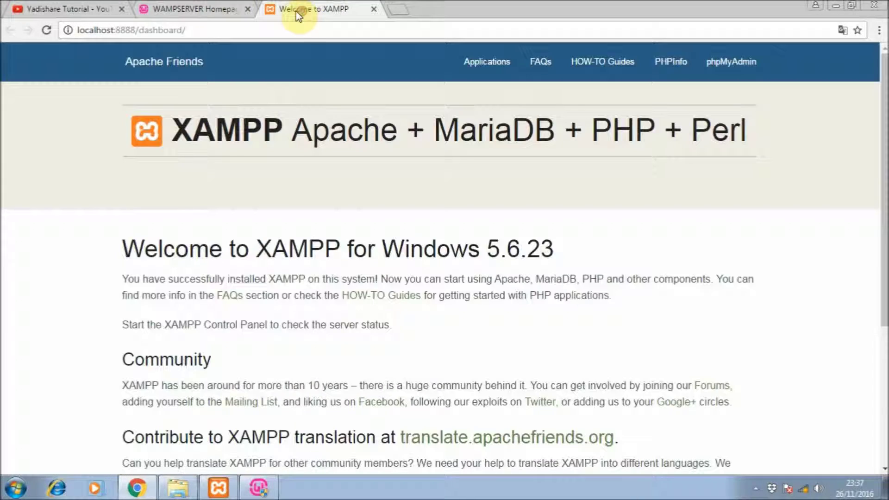
pyautogui.click(226, 9)
pyautogui.click(286, 11)
pyautogui.click(206, 10)
pyautogui.click(296, 11)
pyautogui.click(217, 10)
pyautogui.click(292, 10)
pyautogui.click(221, 12)
pyautogui.click(296, 10)
pyautogui.click(224, 11)
pyautogui.click(289, 10)
pyautogui.scroll(-5, 439, 185)
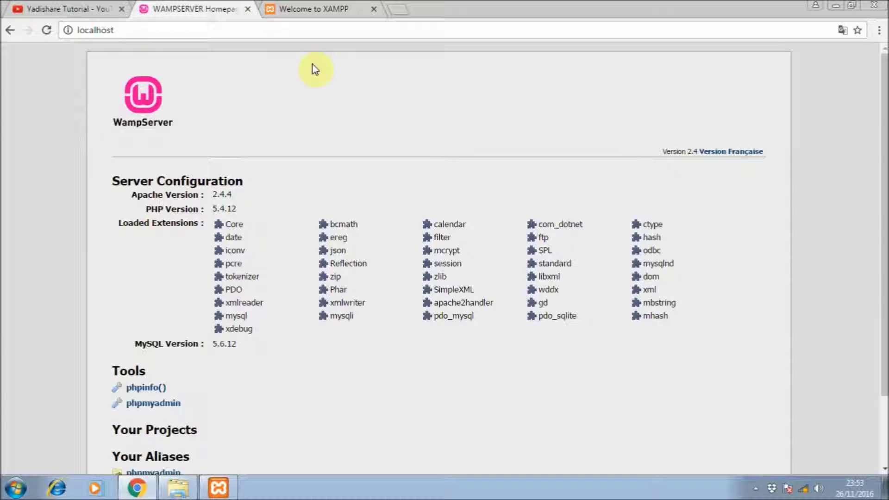
pyautogui.click(308, 8)
pyautogui.click(321, 6)
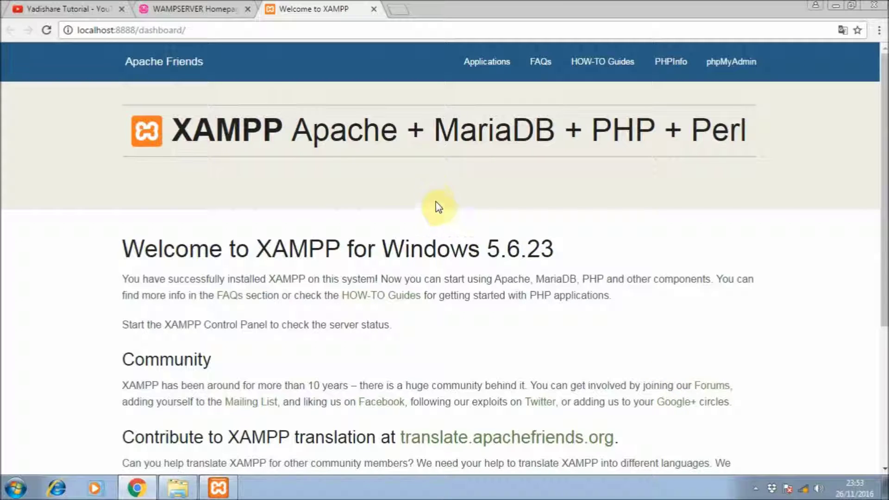
pyautogui.click(192, 9)
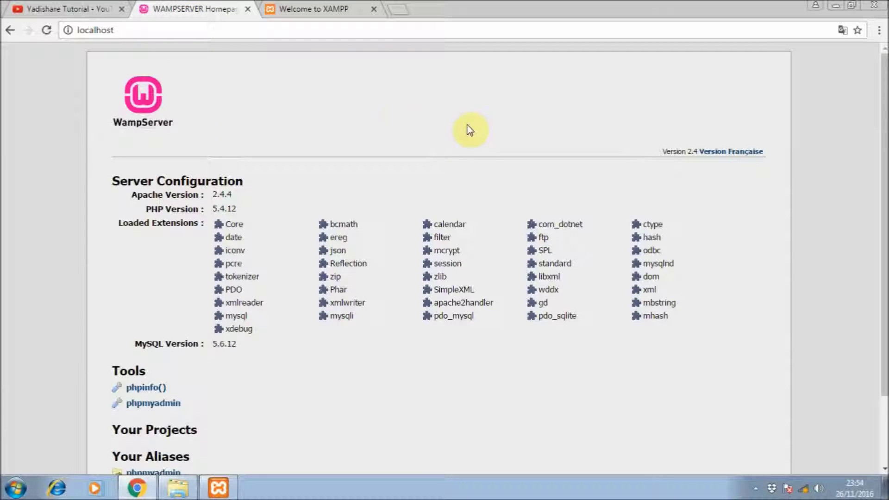
pyautogui.scroll(-2, 514, 134)
pyautogui.scroll(2, 658, 245)
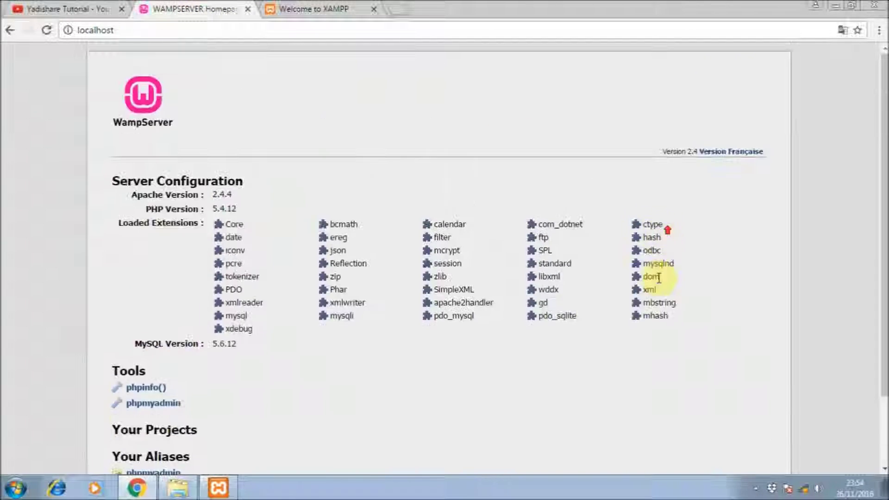
# Step: Open WampServer's Apache httpd.conf in Notepad and search it for 80
pyautogui.click(755, 489)
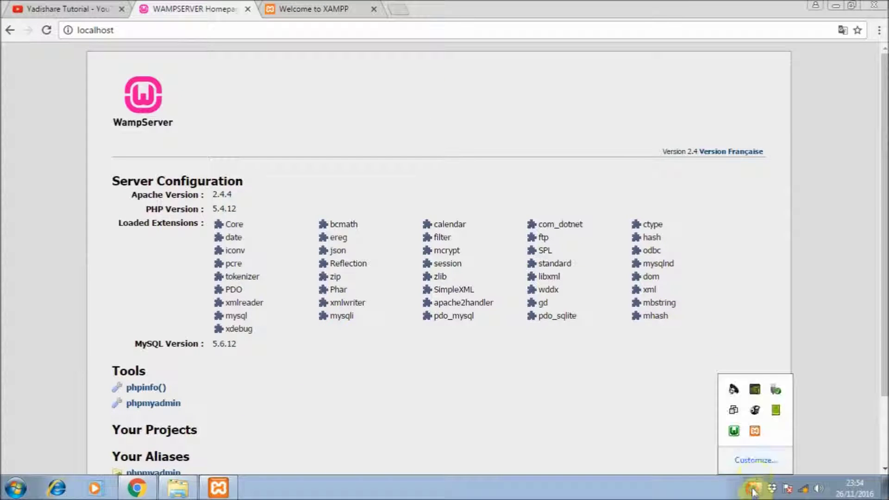
pyautogui.click(735, 432)
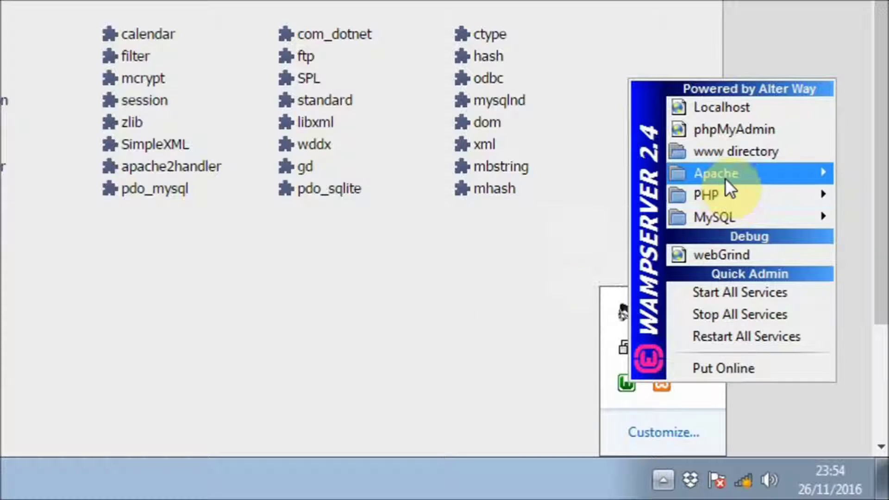
pyautogui.moveTo(726, 178)
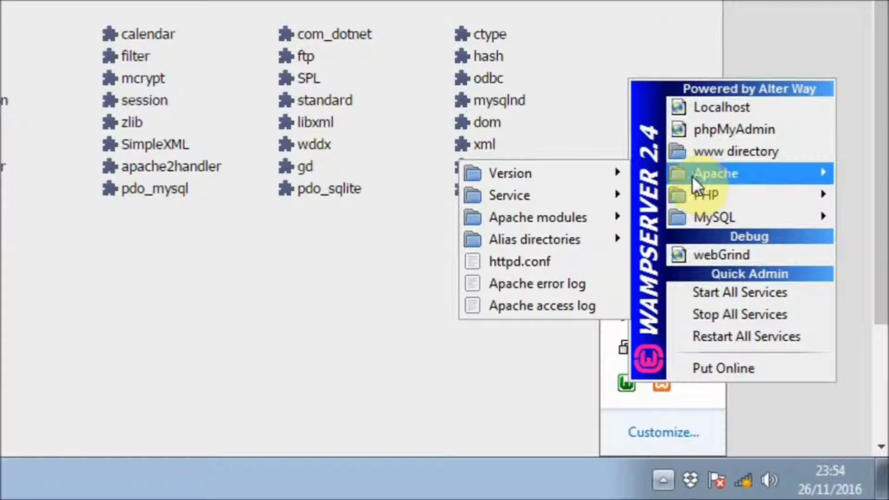
pyautogui.moveTo(608, 180)
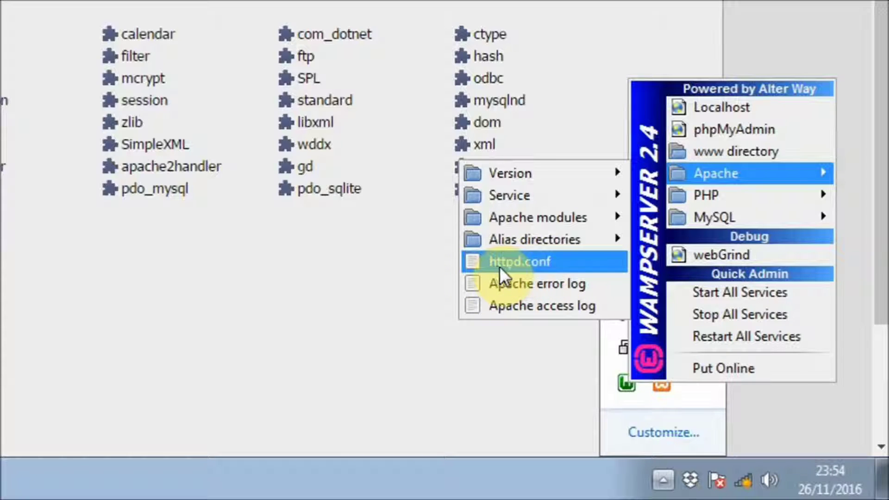
pyautogui.click(533, 265)
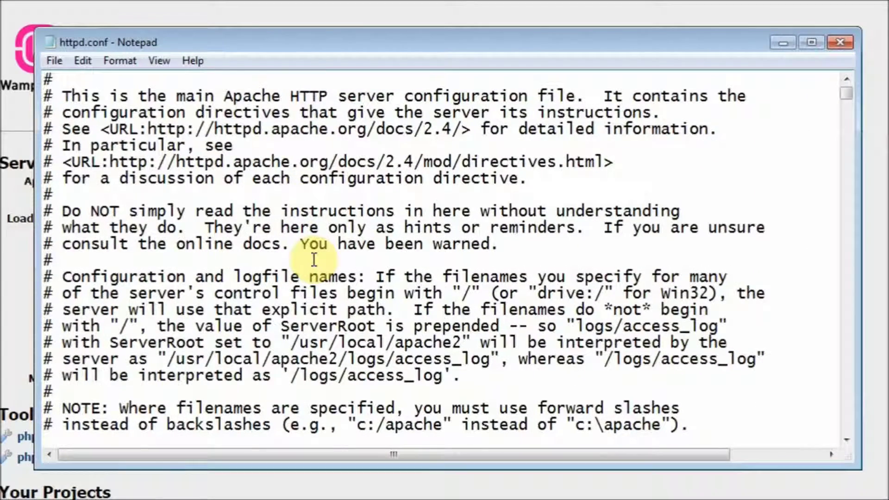
pyautogui.click(413, 145)
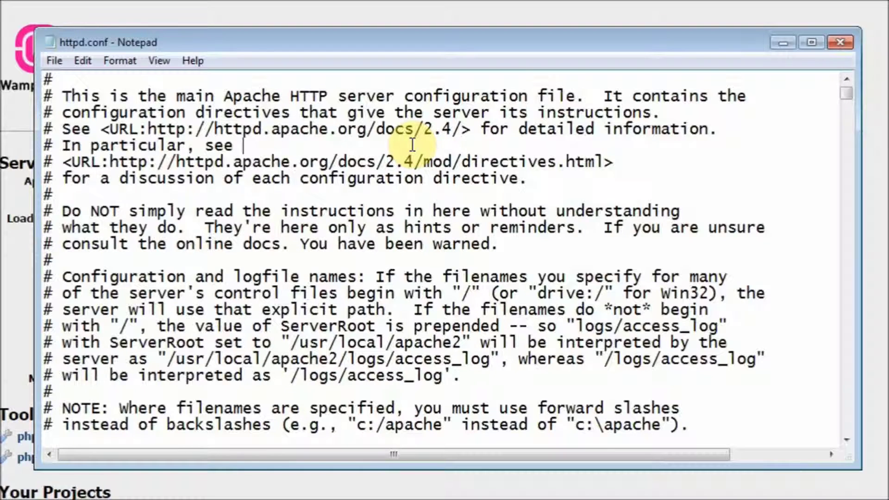
pyautogui.hotkey('ctrl', 'f')
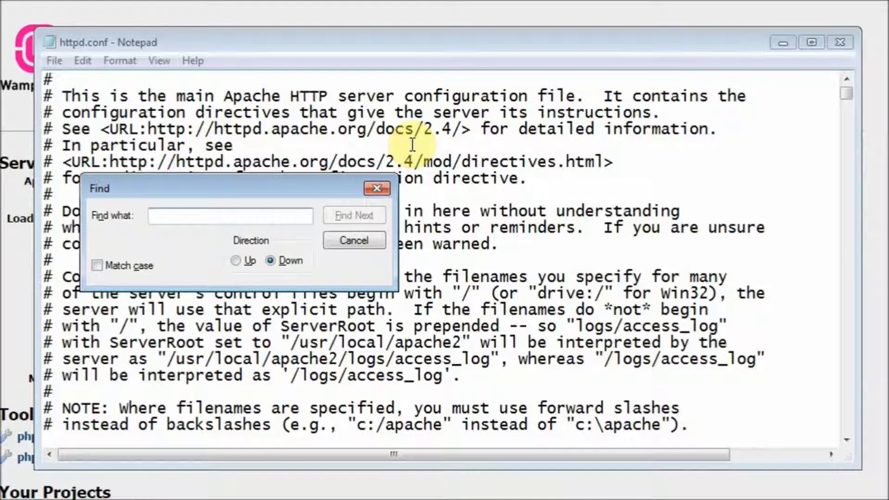
pyautogui.write('80')
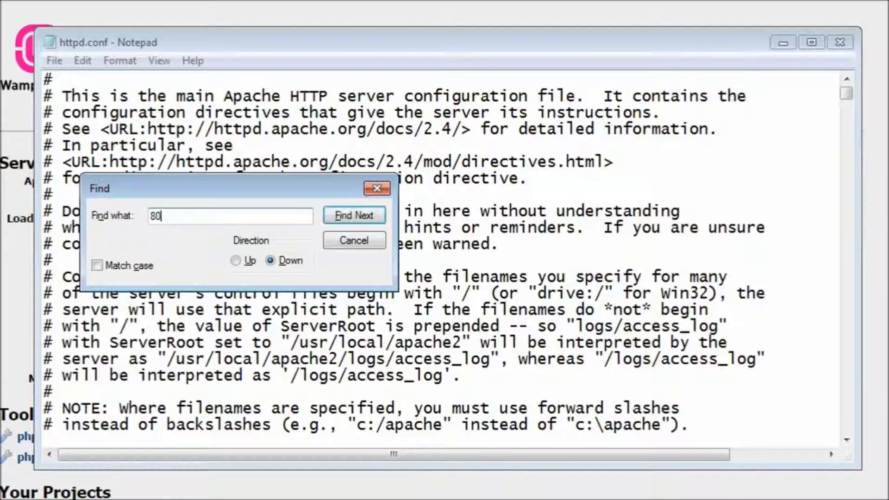
pyautogui.moveTo(221, 189); pyautogui.dragTo(425, 142)
pyautogui.click(554, 170)
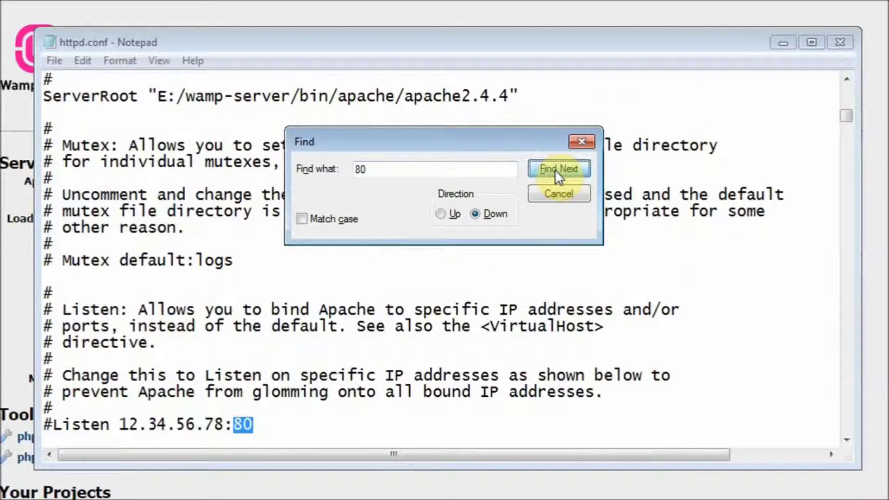
# Step: Examine the Listen port directives in WampServer's httpd.conf and the module lines below them
pyautogui.click(260, 425)
pyautogui.press('Return')
pyautogui.write('Listen 80')
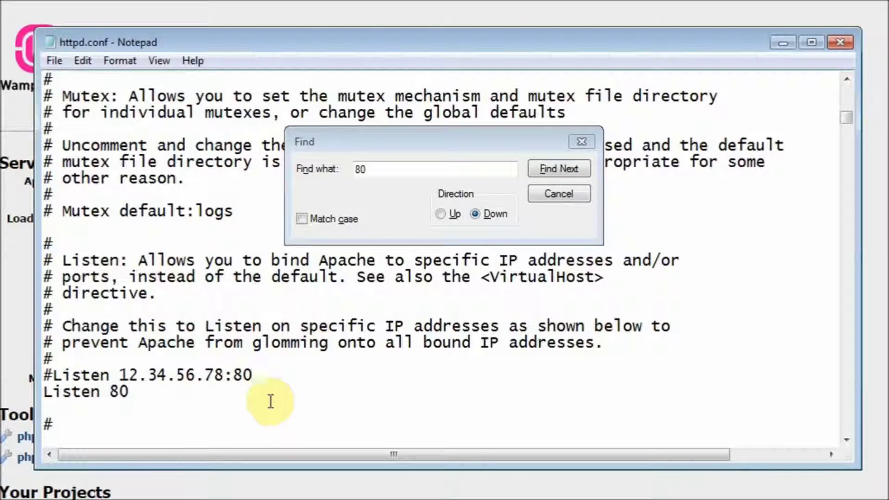
pyautogui.scroll(-1, 144, 390)
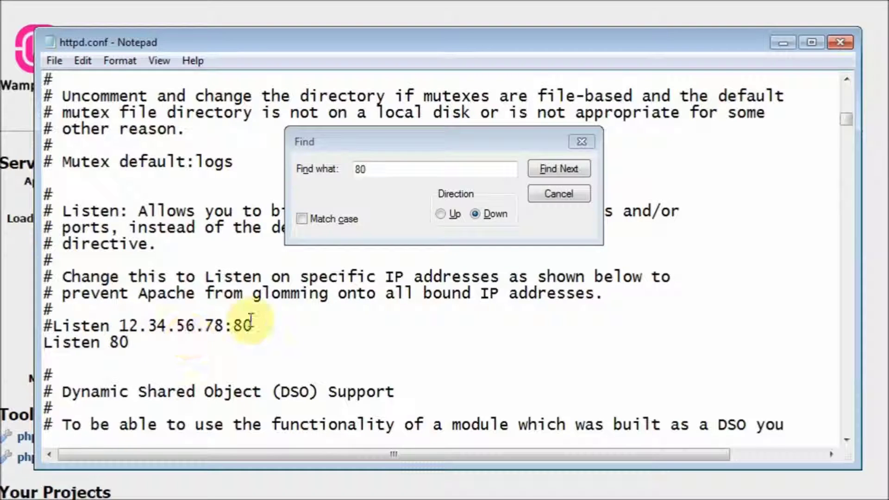
pyautogui.click(541, 169)
pyautogui.click(491, 306)
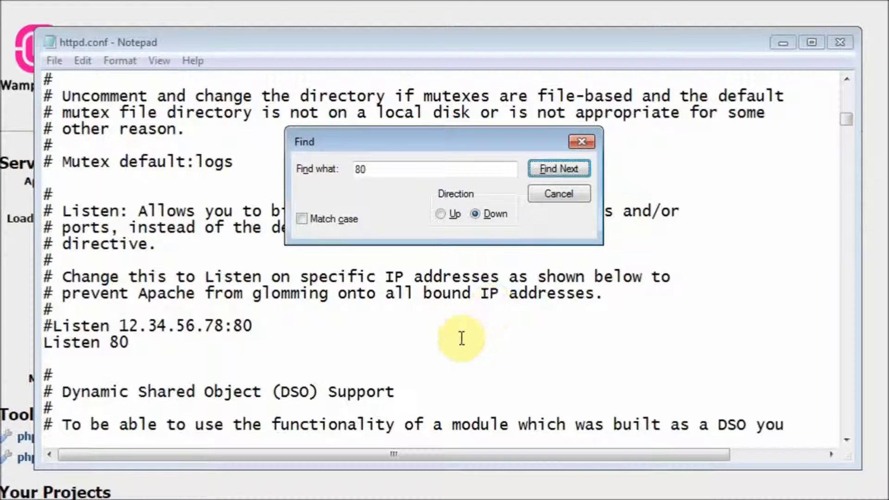
pyautogui.click(145, 345)
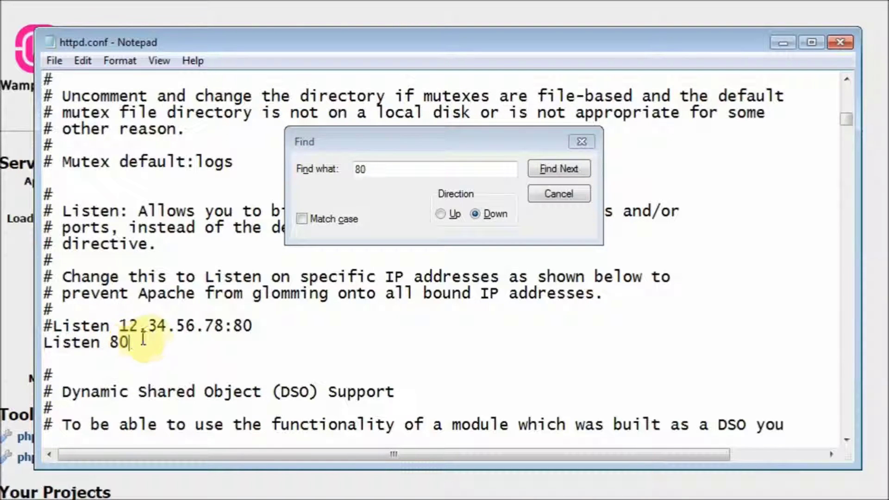
pyautogui.scroll(-16, 323, 338)
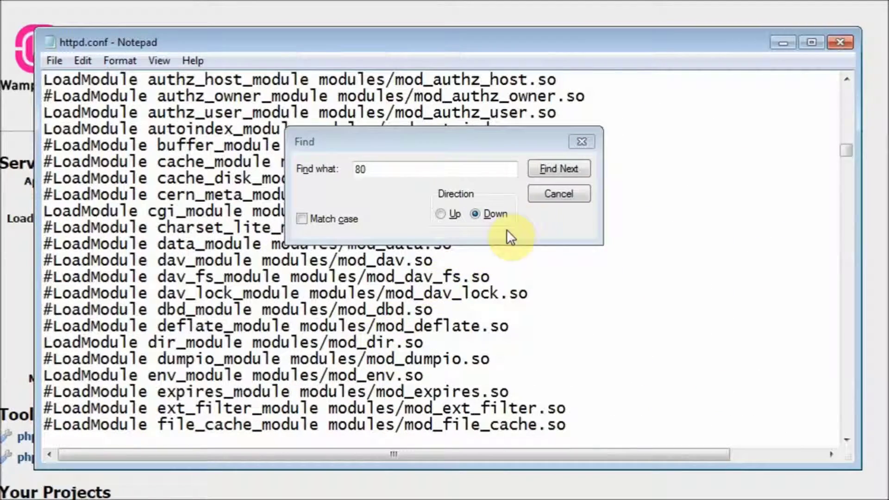
# Step: Dismiss the search, then save WampServer's httpd.conf and close it
pyautogui.click(544, 198)
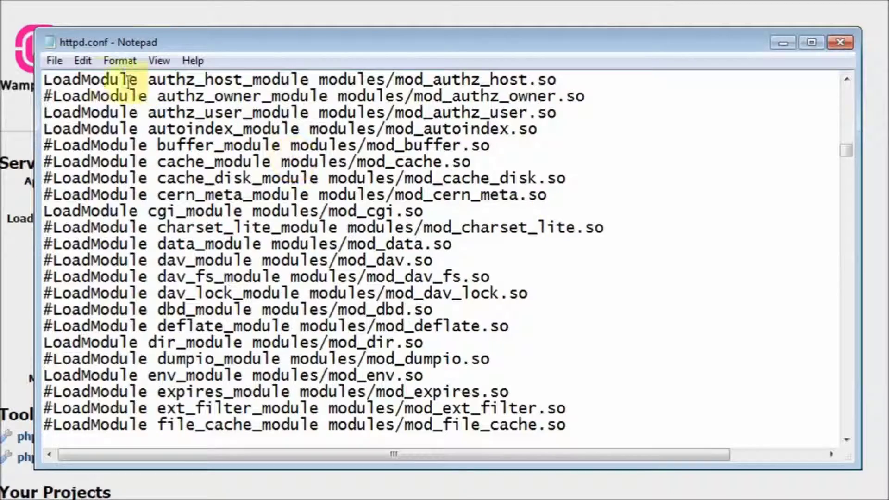
pyautogui.click(55, 61)
pyautogui.click(85, 118)
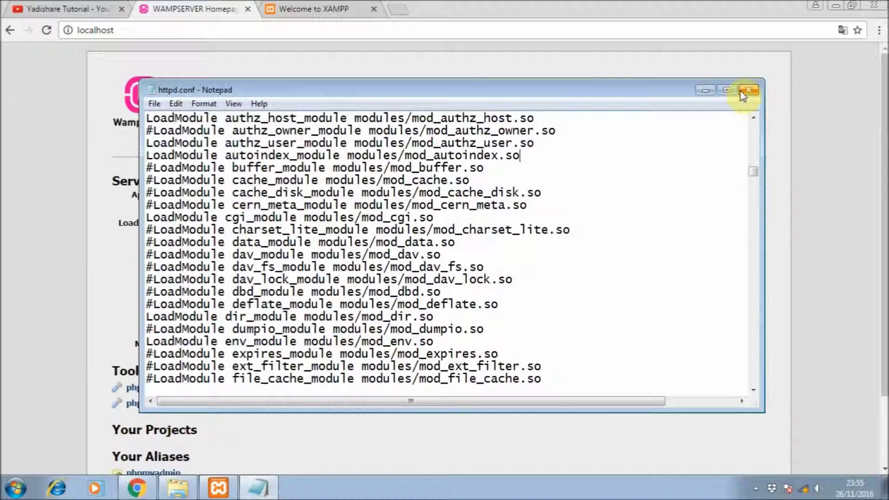
pyautogui.click(763, 84)
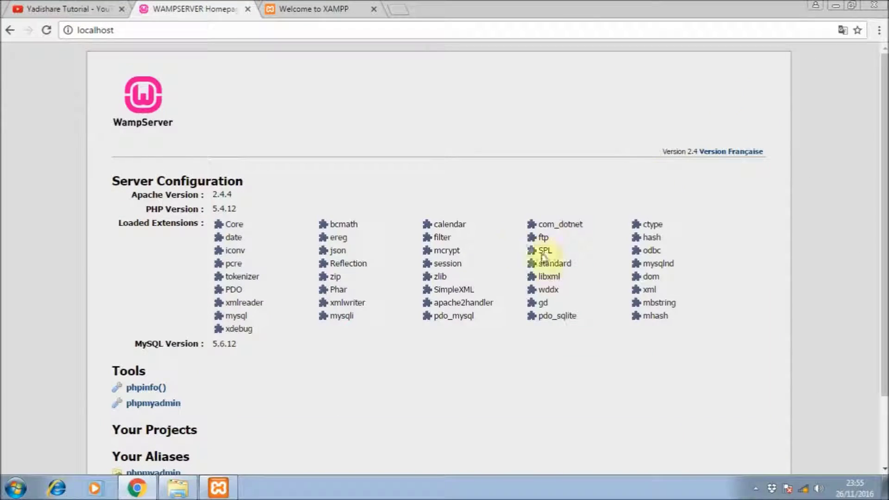
# Step: Look through WampServer's Apache, PHP and MySQL options
pyautogui.click(756, 489)
pyautogui.click(734, 430)
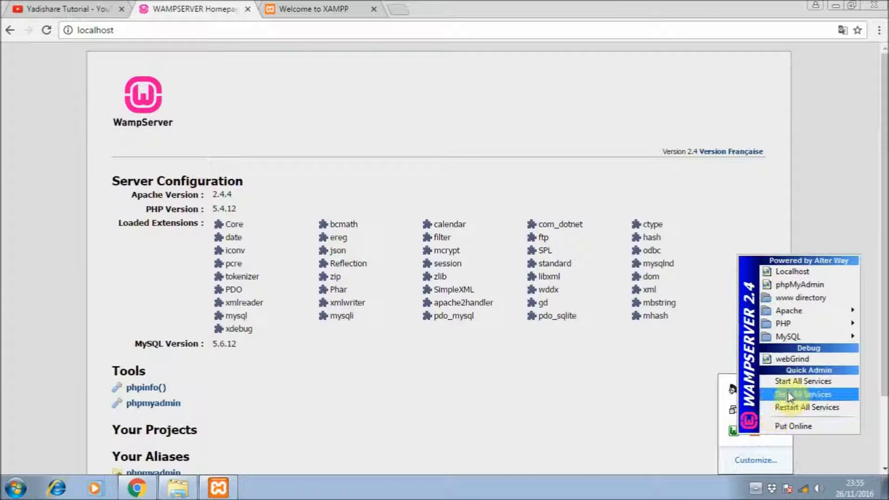
pyautogui.moveTo(787, 284)
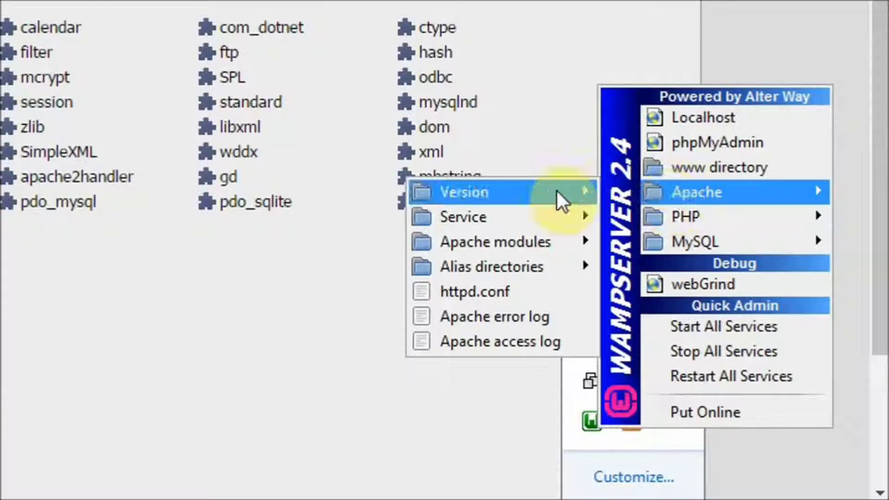
pyautogui.moveTo(680, 286)
pyautogui.moveTo(540, 222)
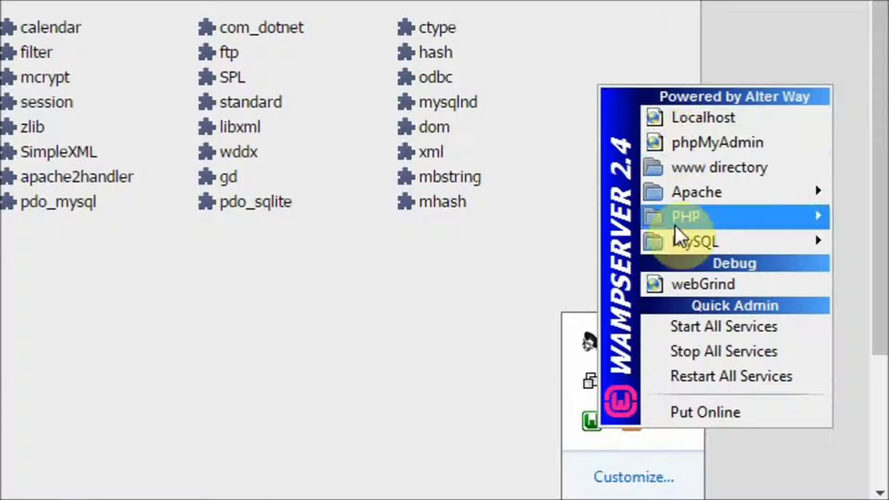
pyautogui.moveTo(680, 246)
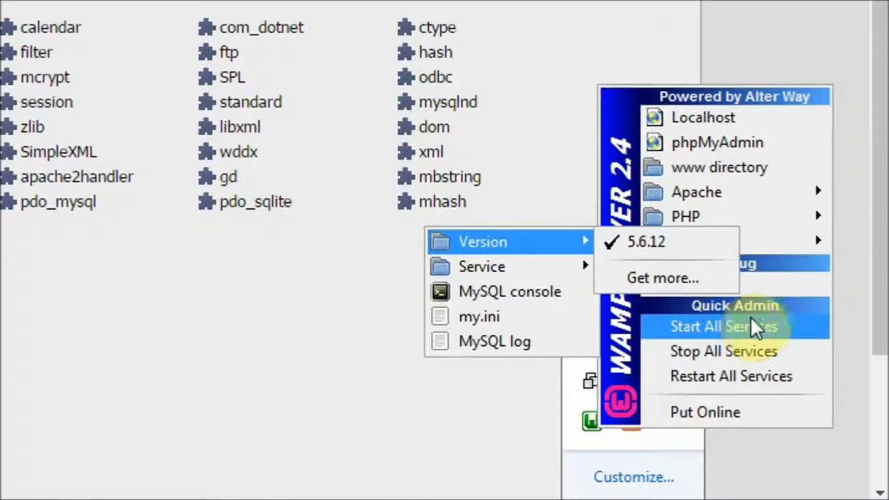
pyautogui.moveTo(740, 248)
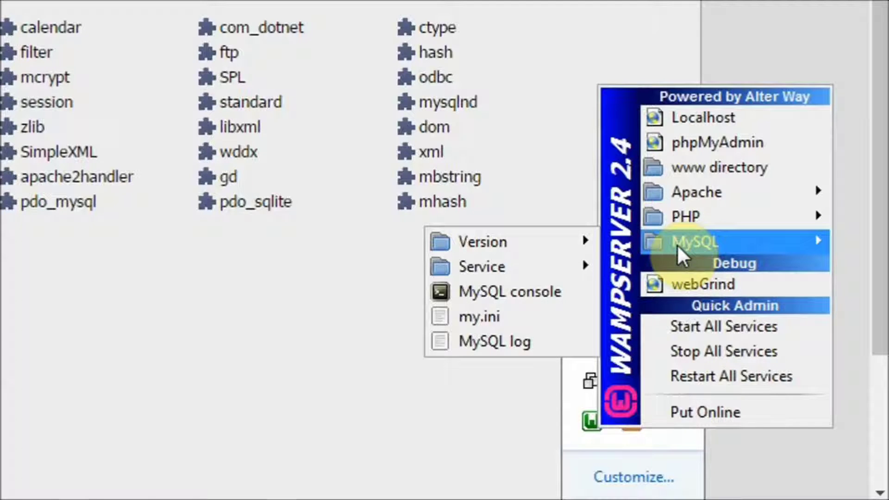